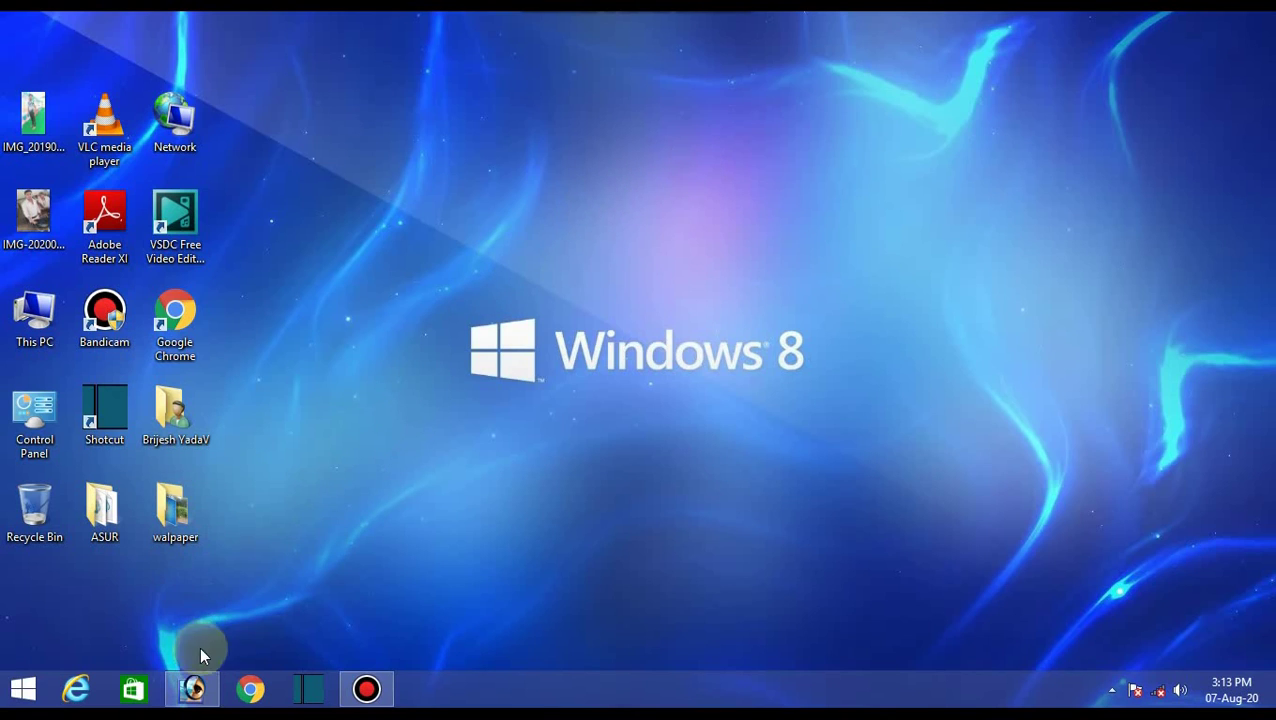
left_click(192, 688)
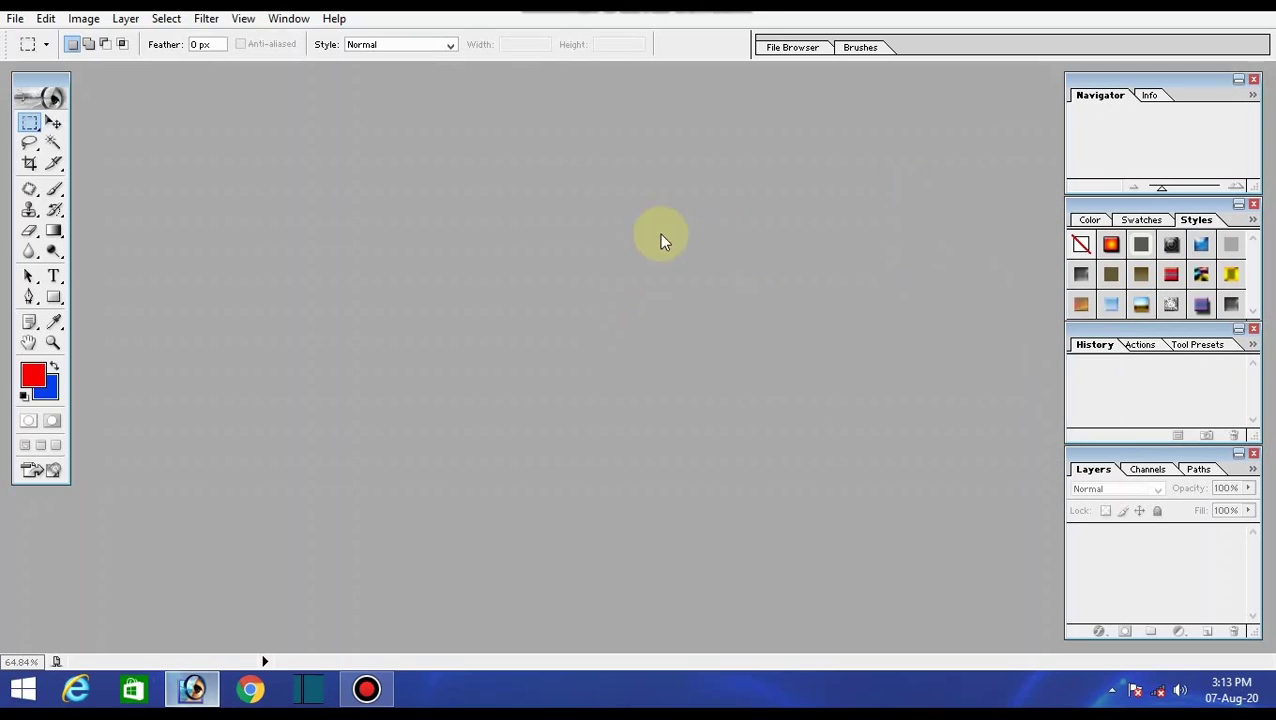
double_click(600, 321)
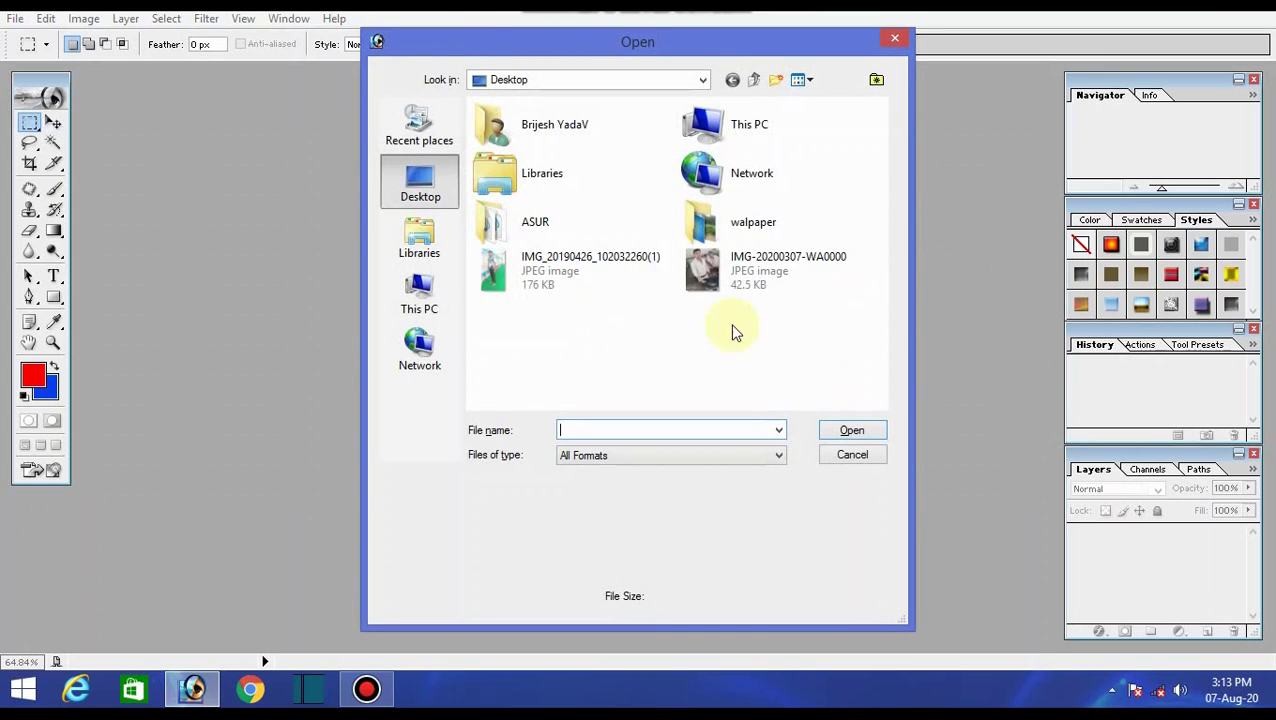
left_click(393, 245)
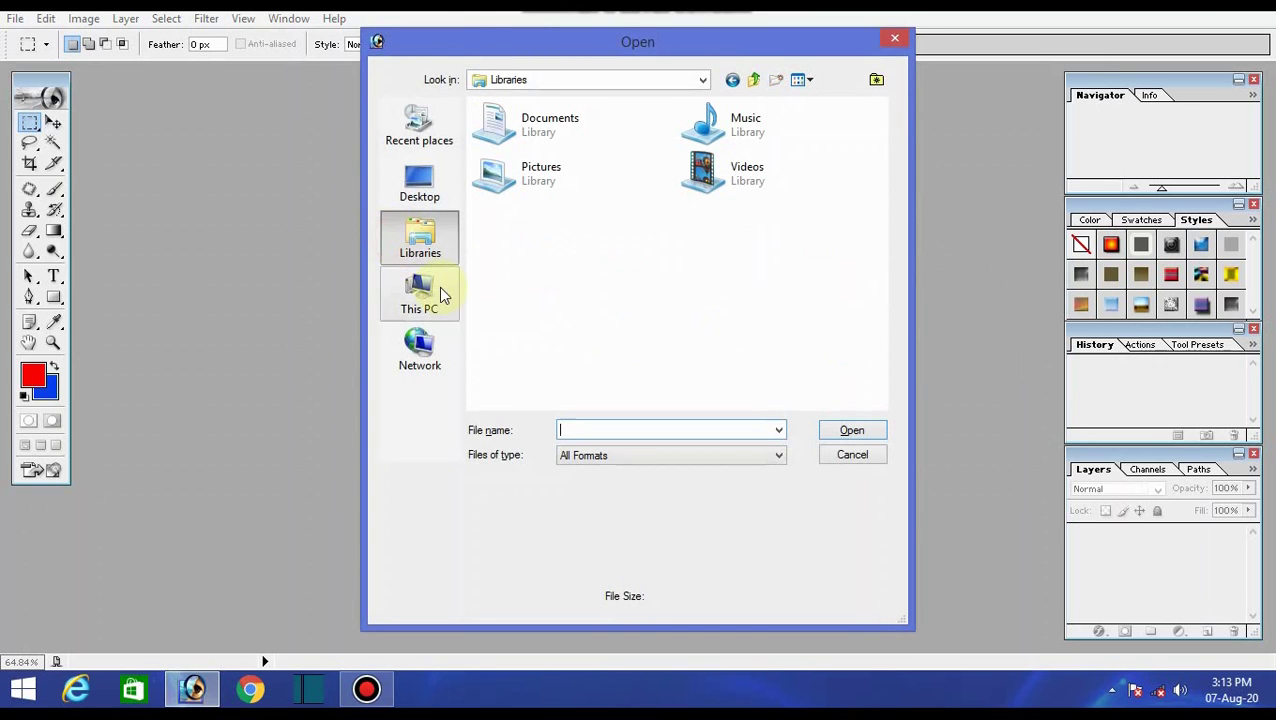
left_click(436, 210)
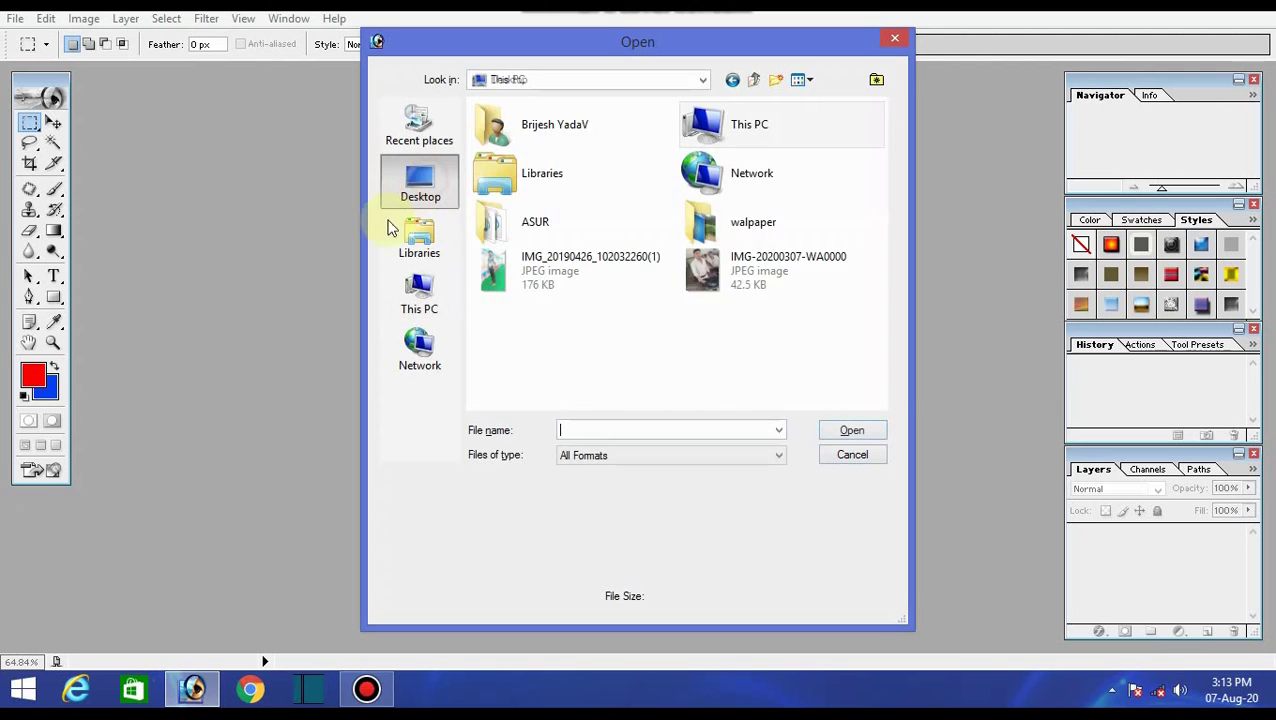
left_click(560, 270)
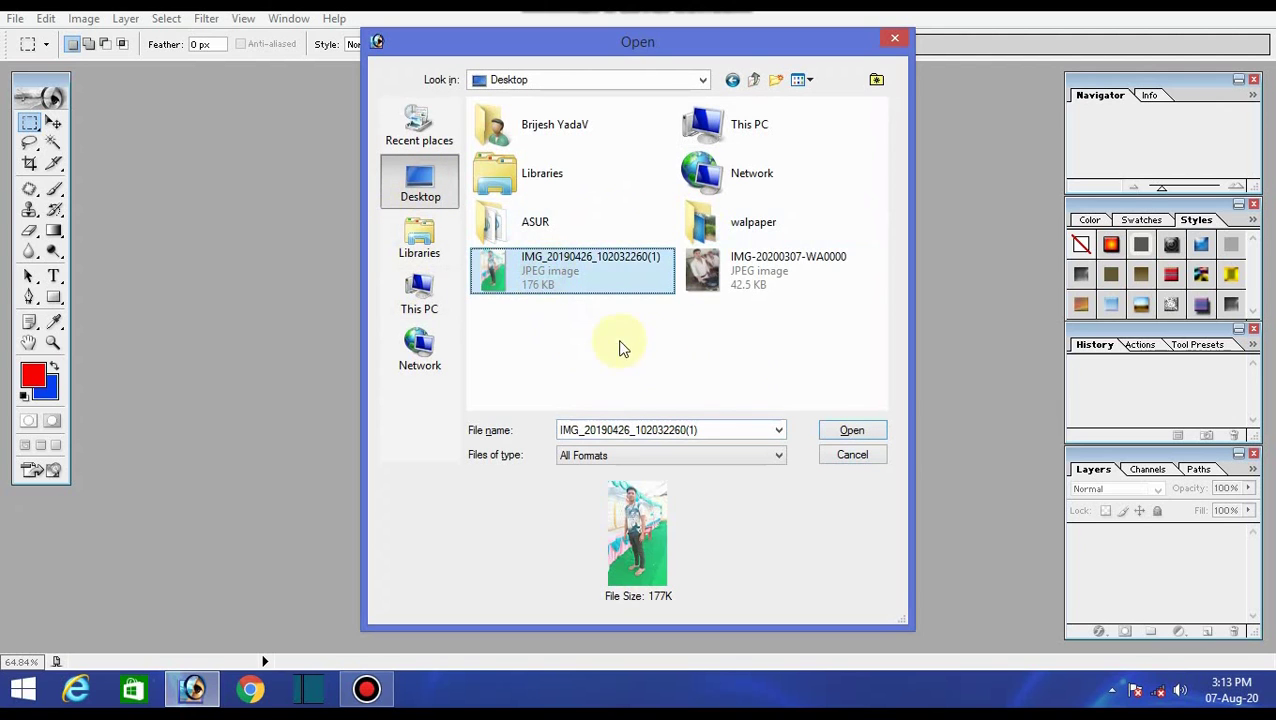
left_click(855, 431)
left_click(306, 75)
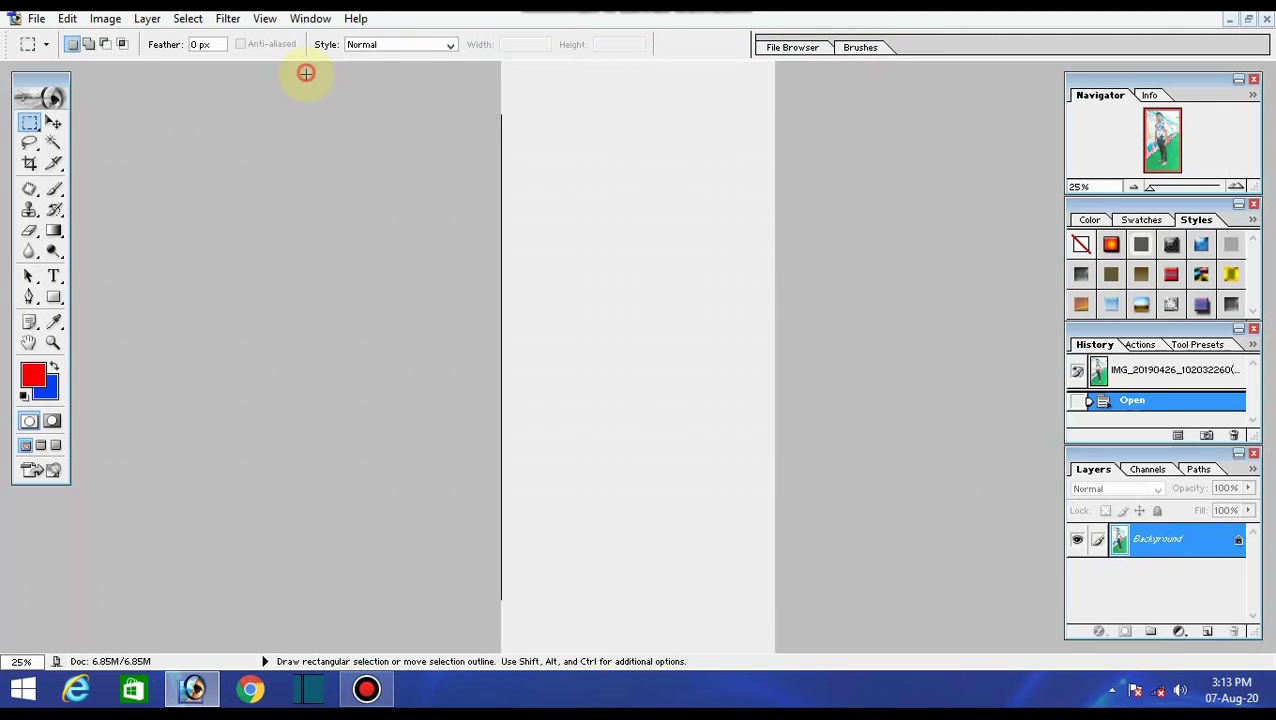
key("ctrl+0")
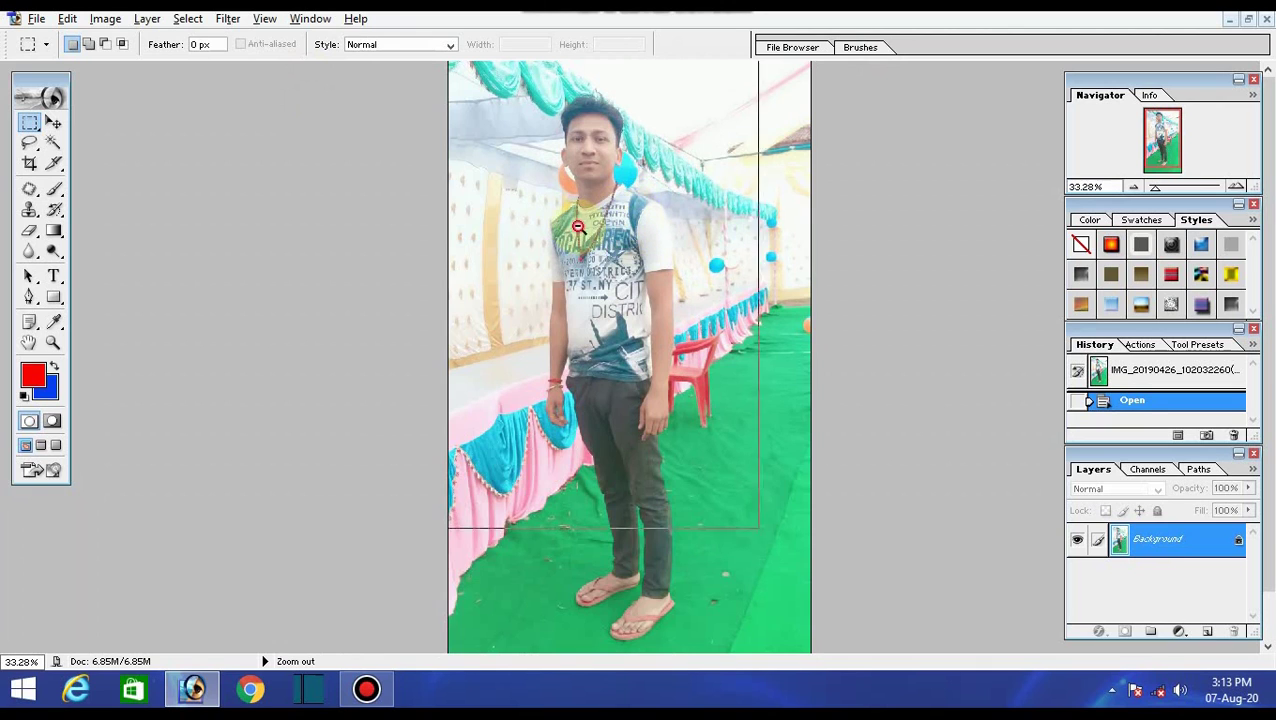
key("ctrl+0")
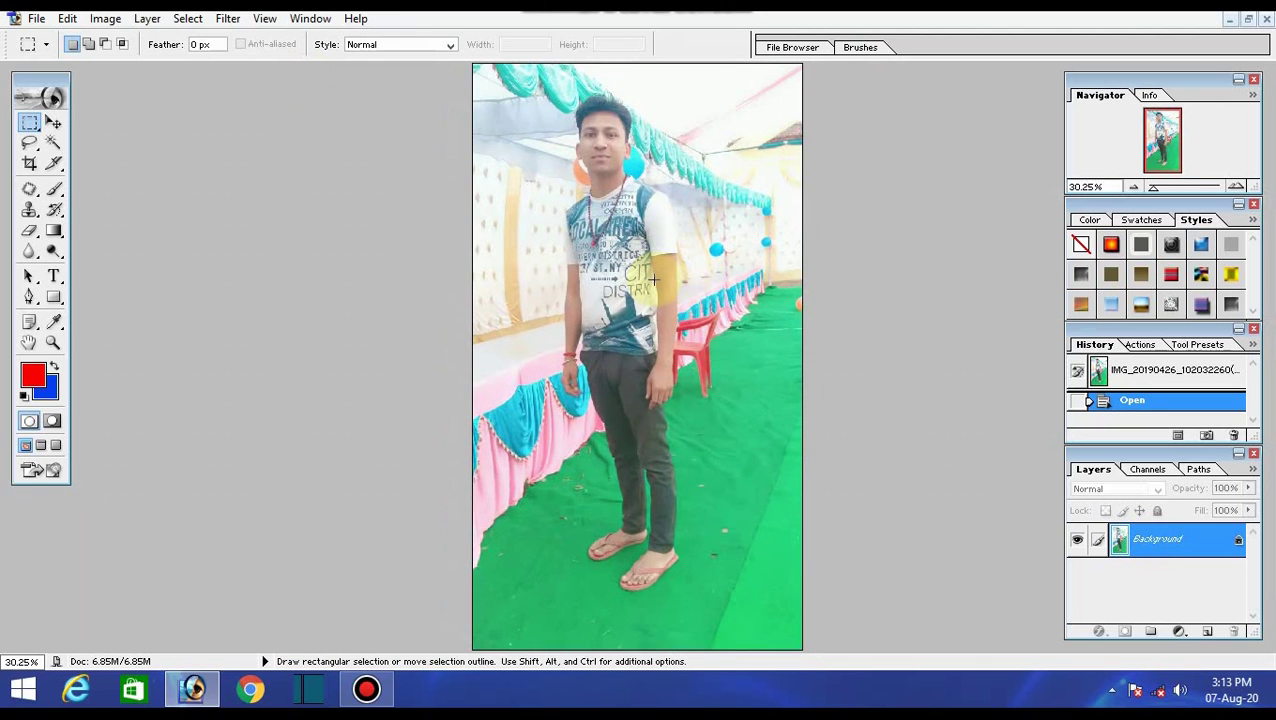
- Brighten the photo slightly with Curves by adding an RGB curve point at input 143, output 147
key("i")
key("ctrl+m")
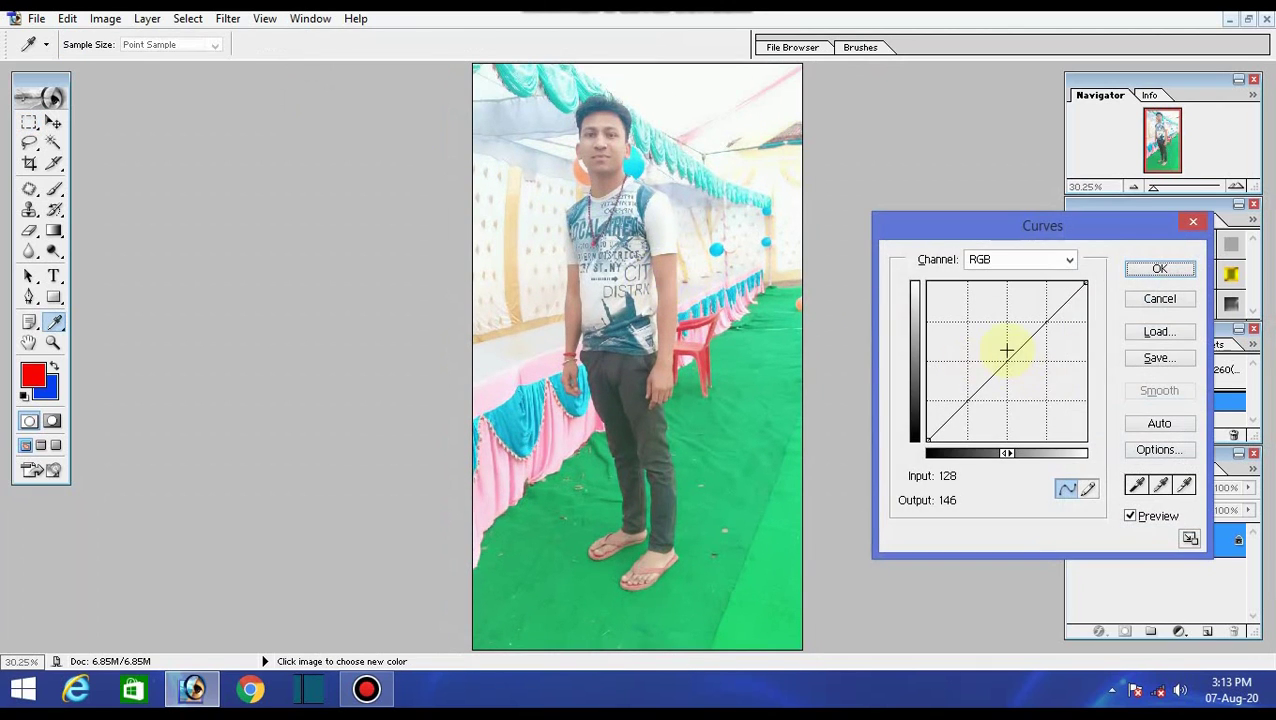
left_click(1016, 348)
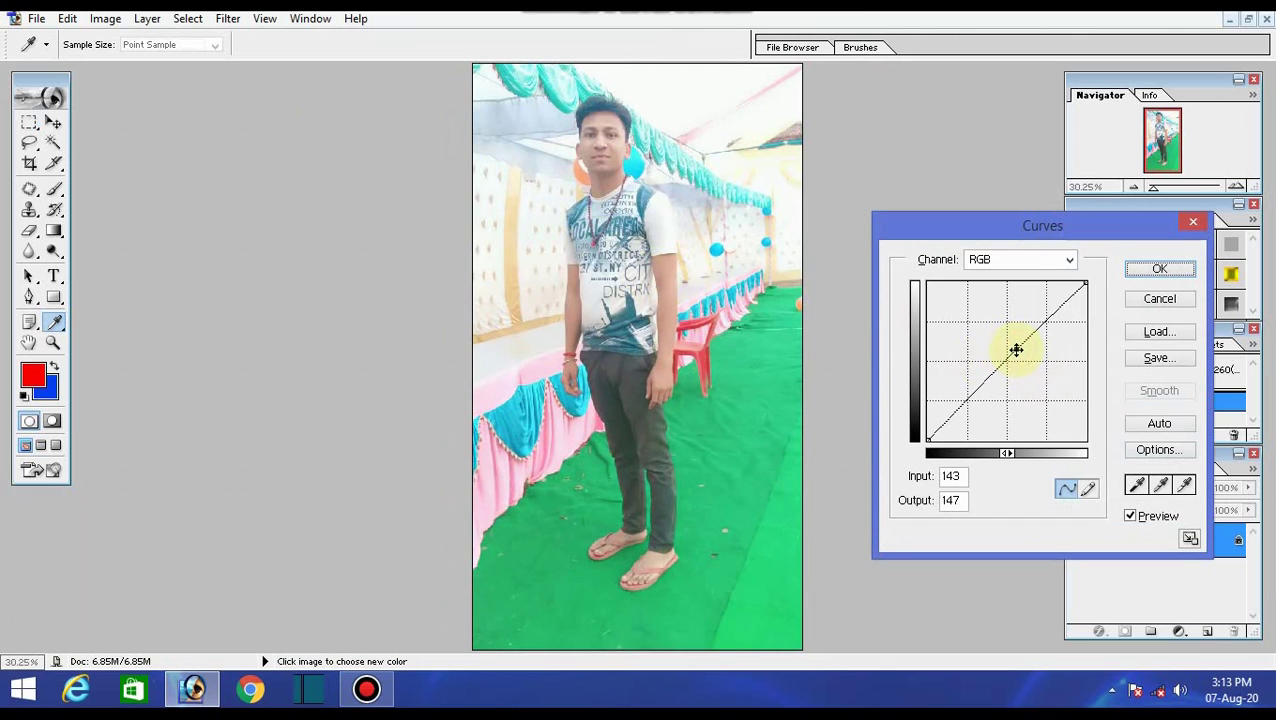
left_click(1160, 270)
key("m")
key("ctrl+0")
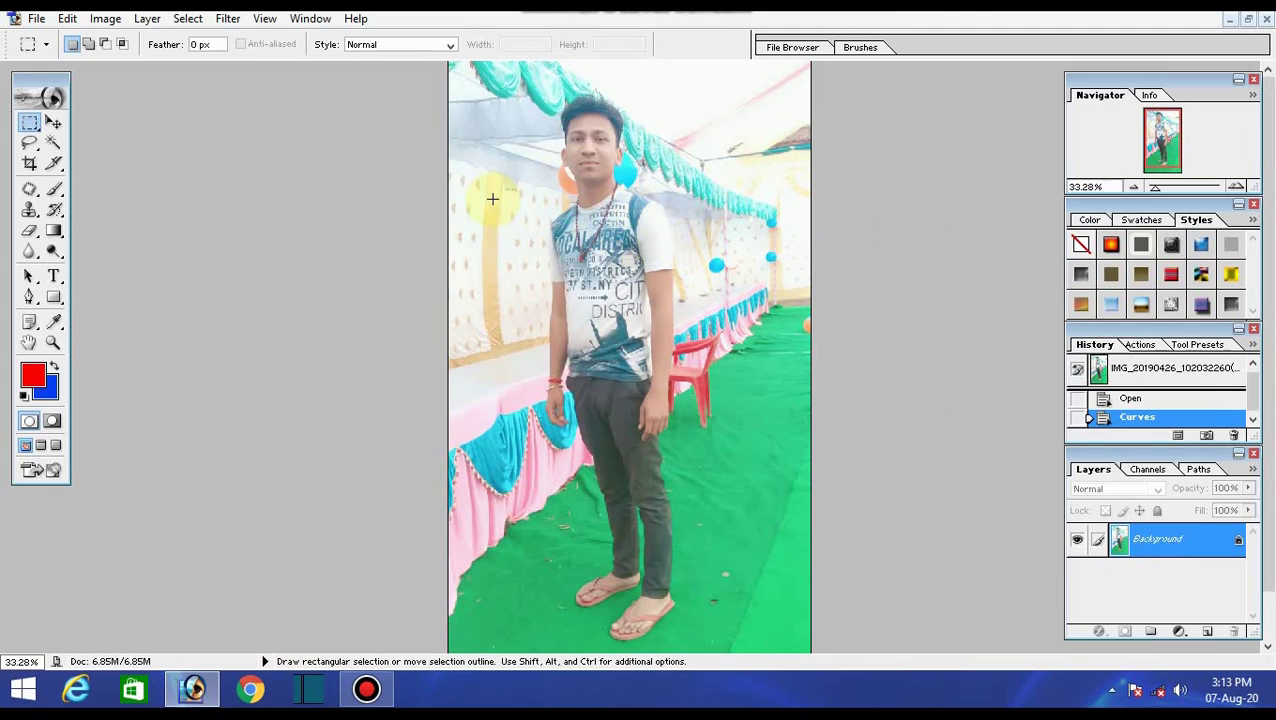
- Apply Color Balance to the photo's midtones with color levels -1, -21 and 0
key("ctrl+b")
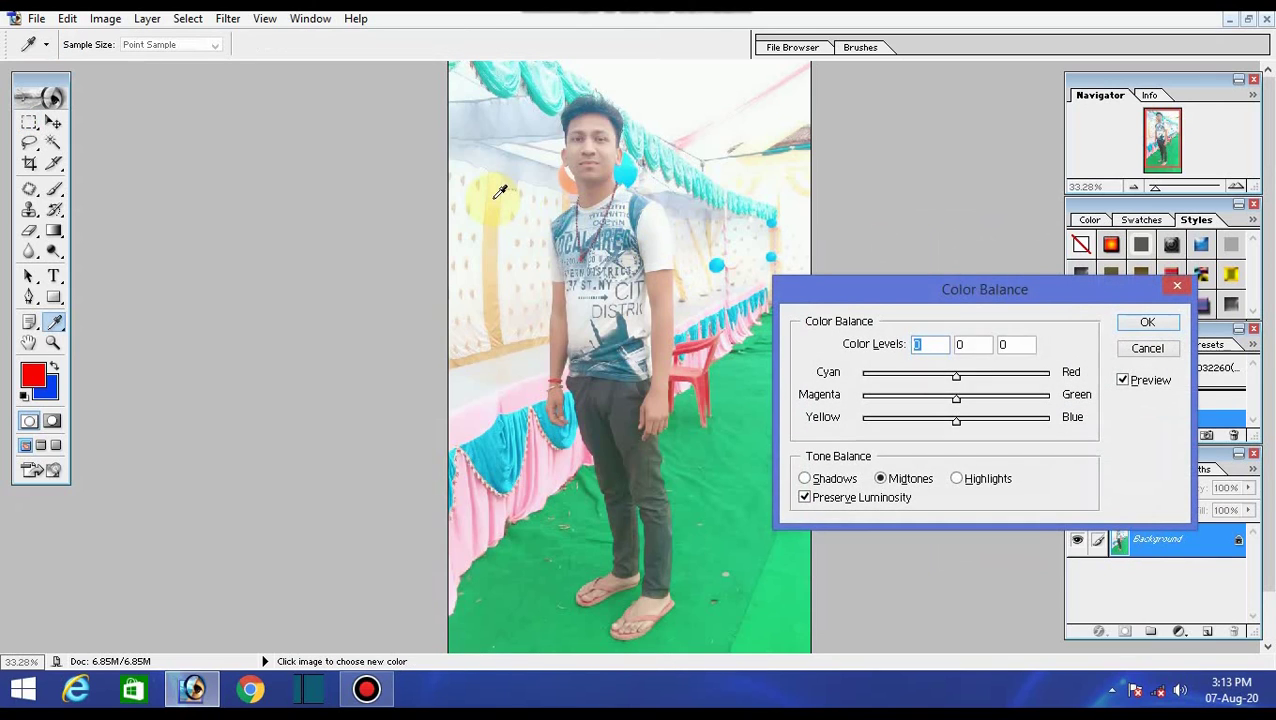
left_click_drag(954, 375, 940, 406)
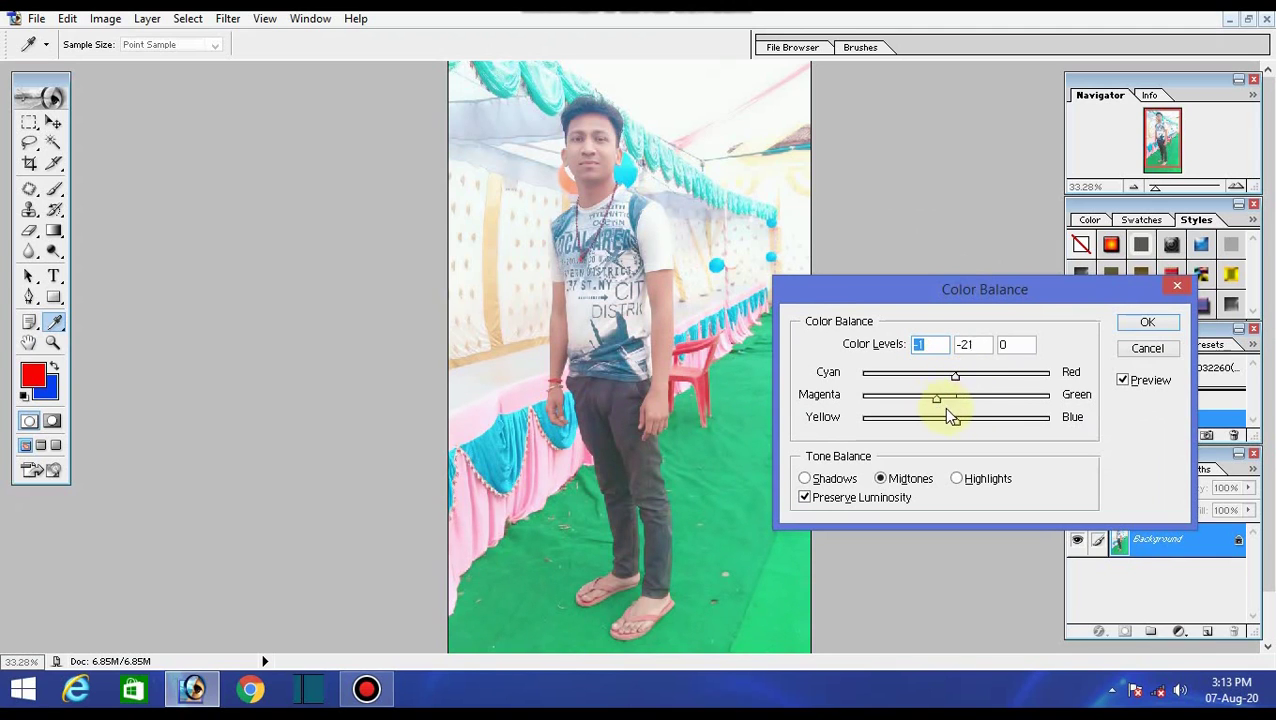
left_click(1140, 322)
key("m")
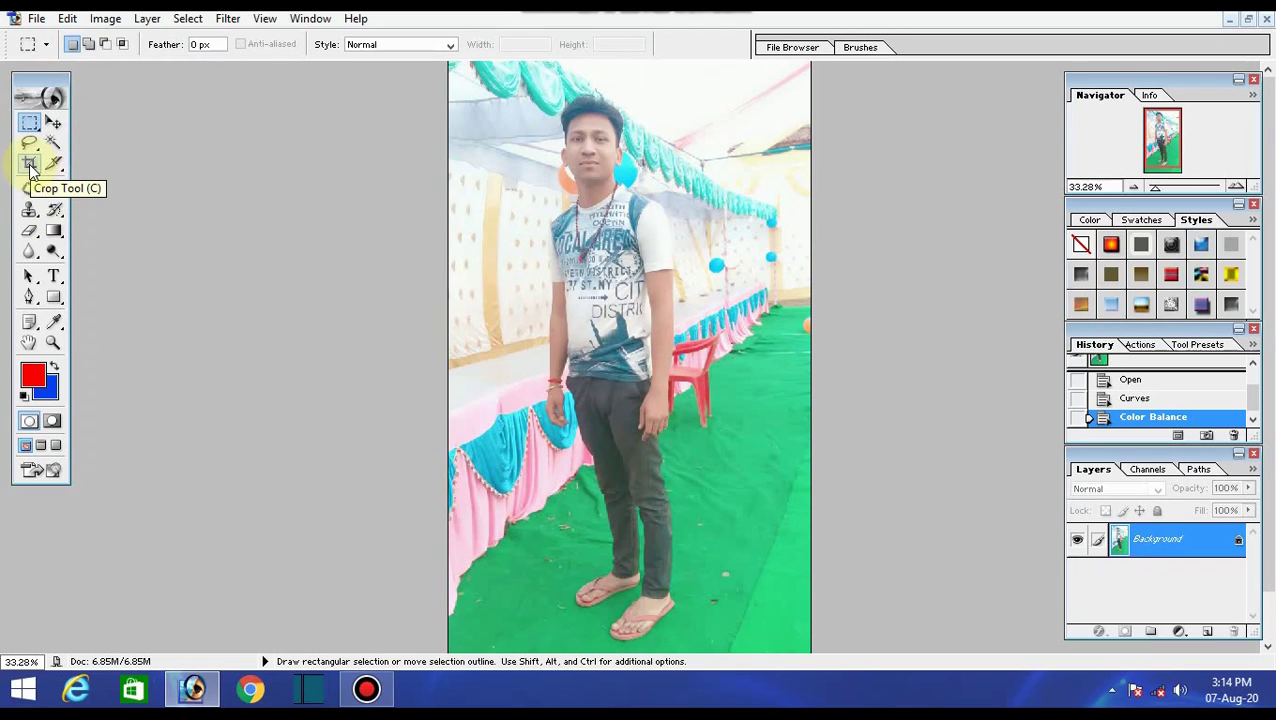
- Crop the photo to the man's head and shoulders at 1.1 in by 1.35 in and 300 pixels/inch
key("c")
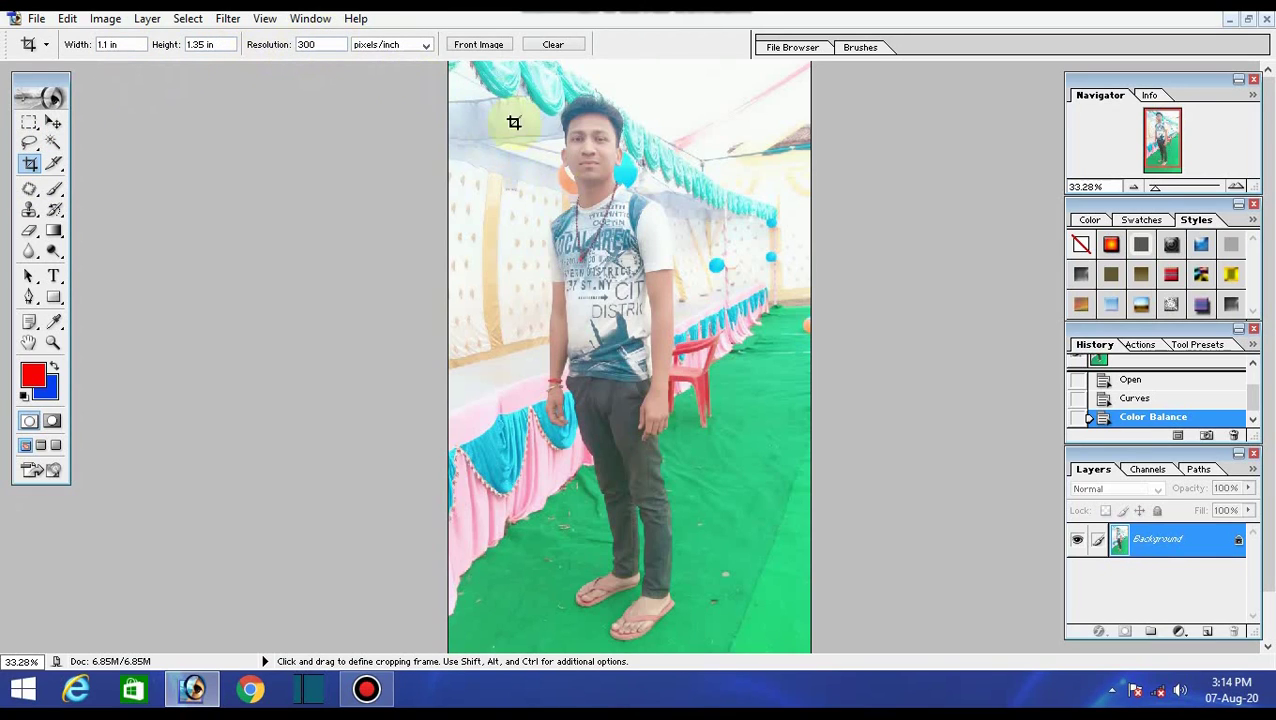
left_click_drag(506, 80, 656, 265)
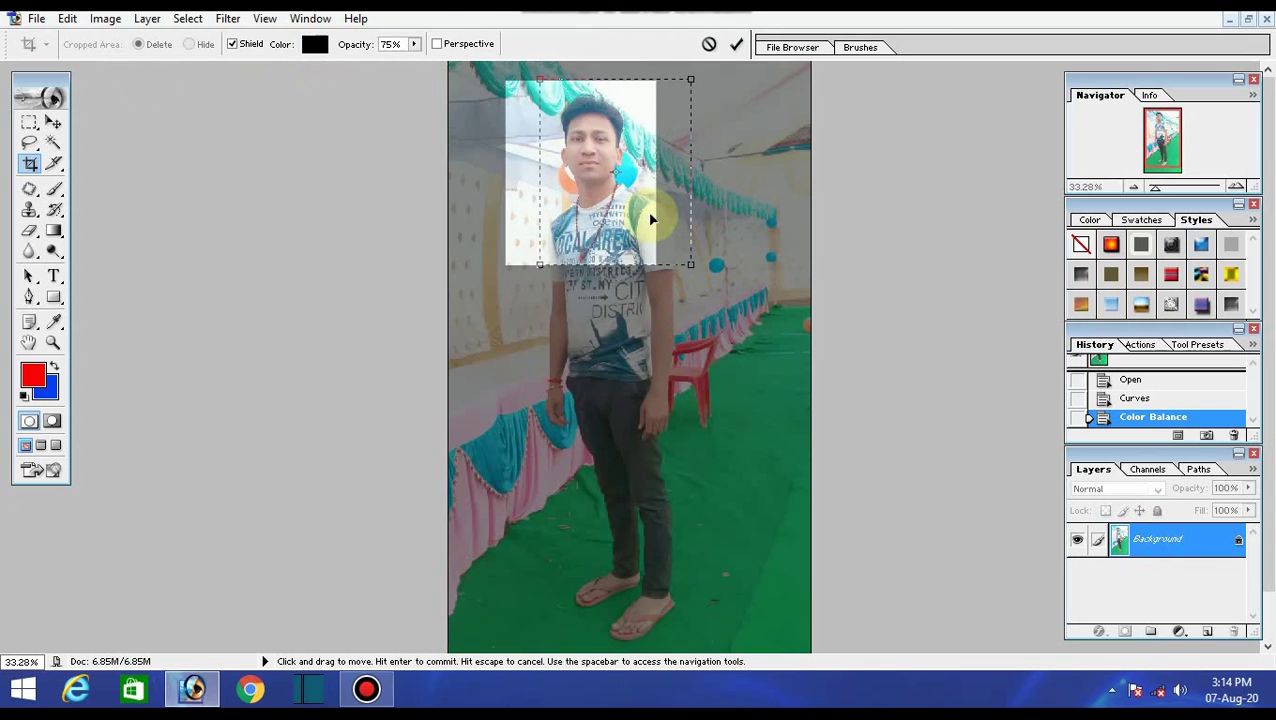
left_click_drag(642, 214, 672, 217)
left_click_drag(681, 266, 676, 254)
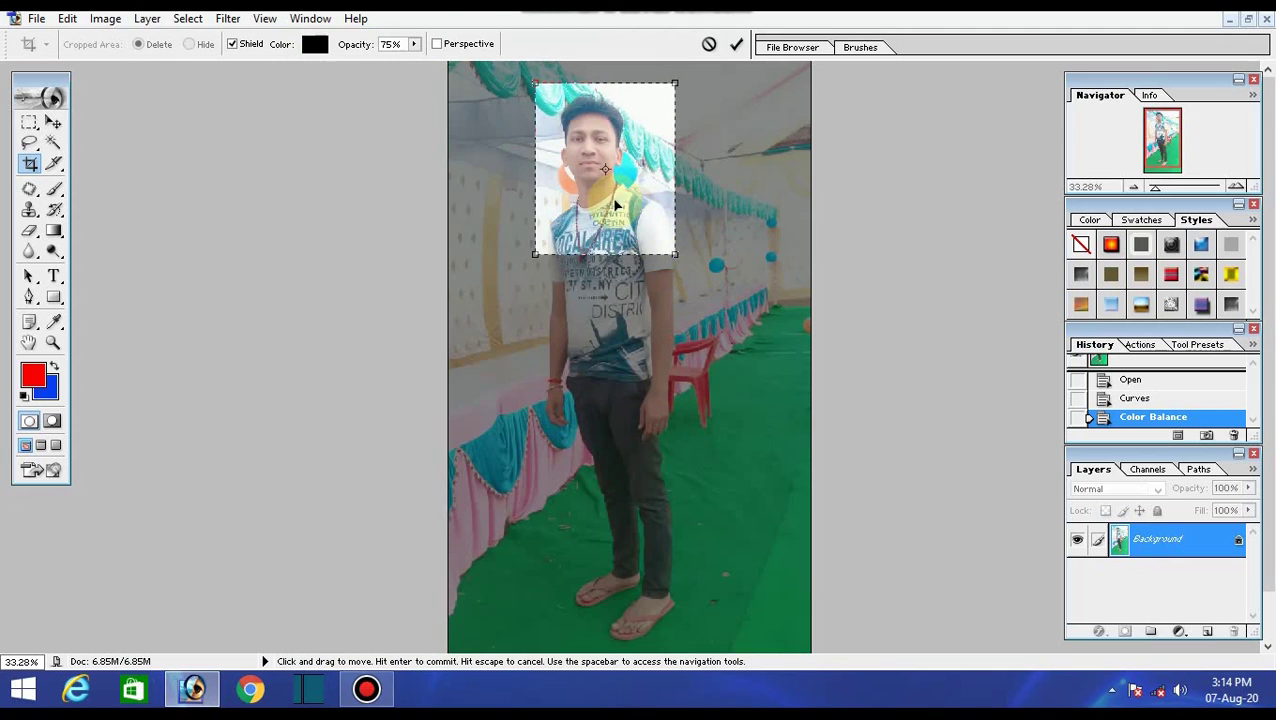
mouse_move(614, 207)
left_mouse_down()
mouse_move(604, 215)
mouse_move(608, 205)
left_mouse_up()
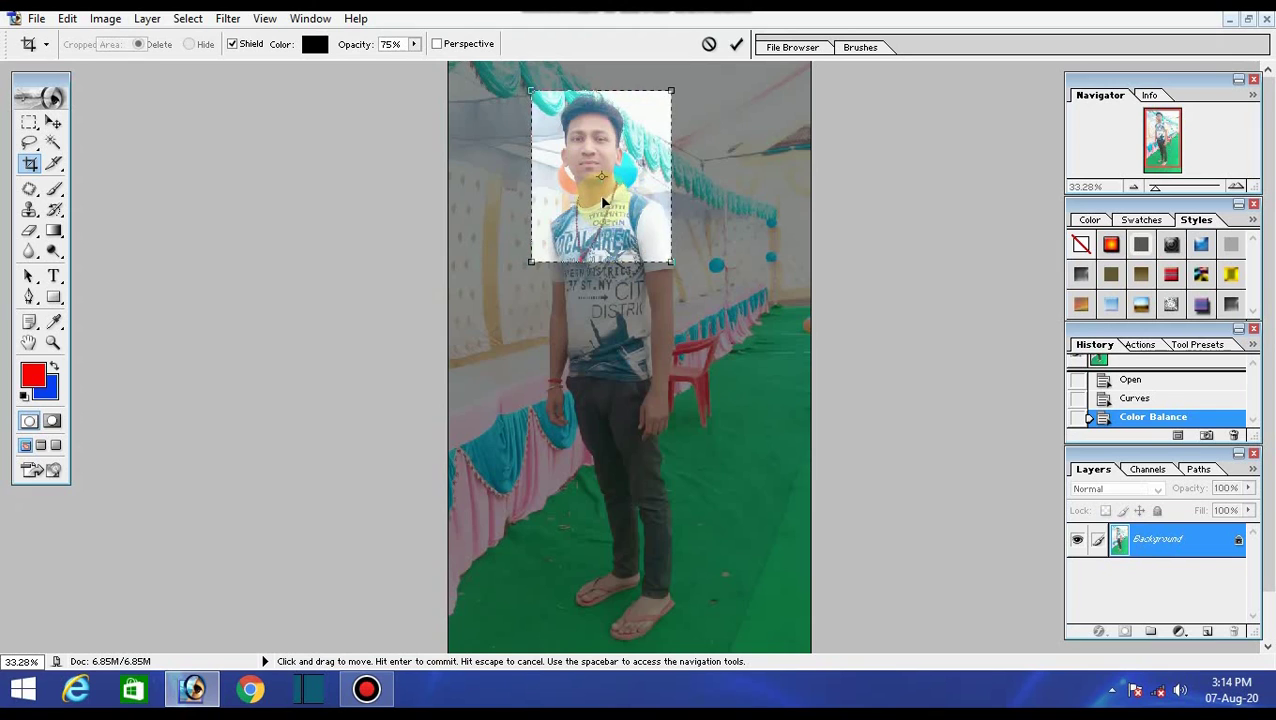
key("Return")
scroll(611, 247, "up", 4)
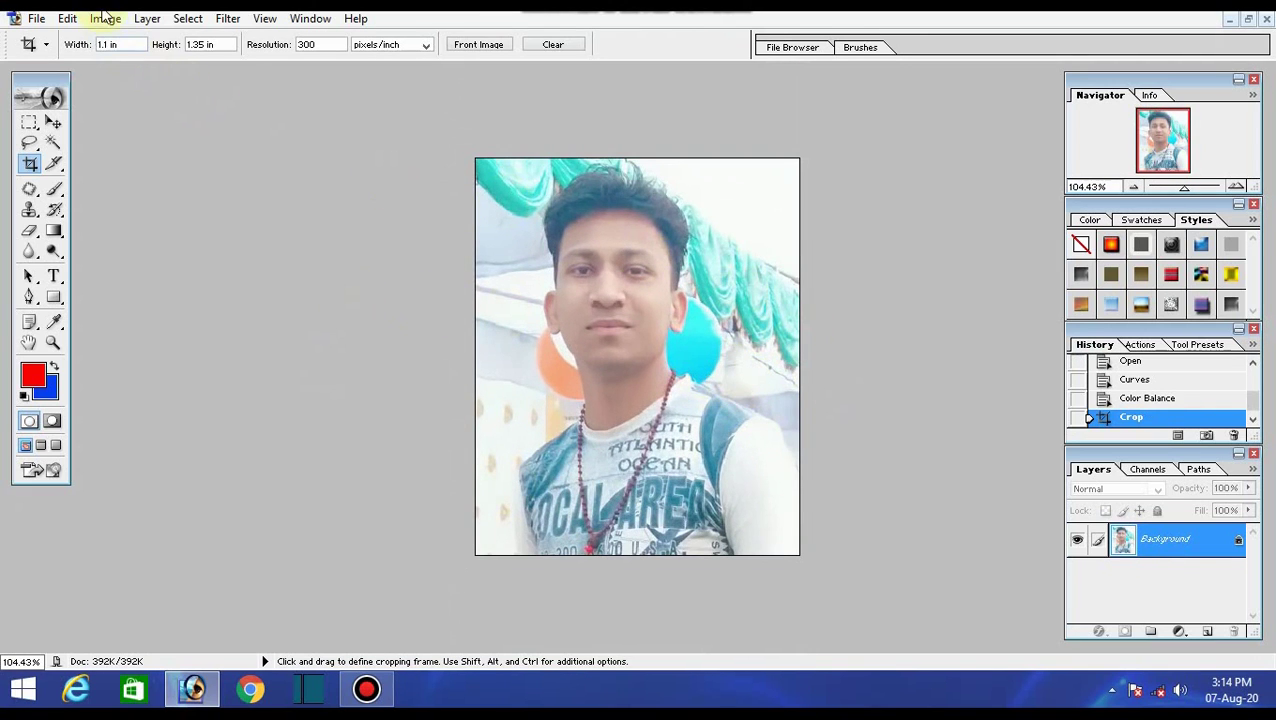
- Apply Auto Contrast to the cropped photo
left_click(105, 20)
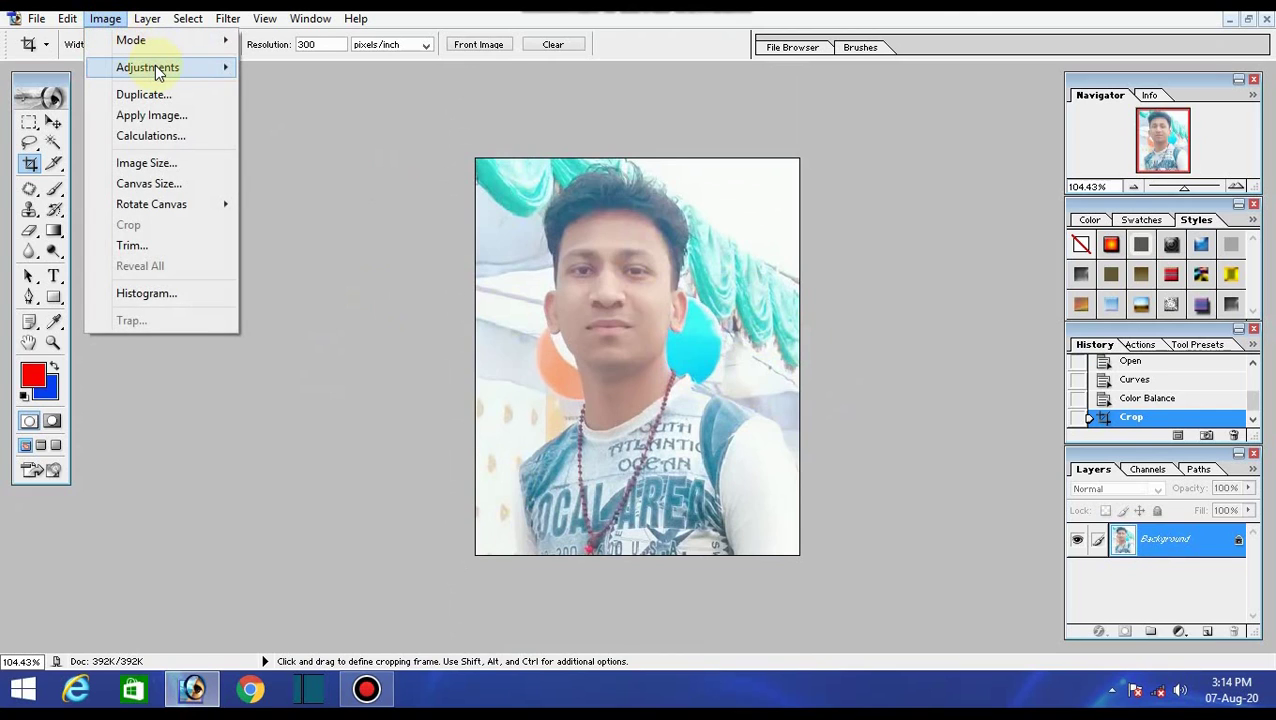
mouse_move(157, 72)
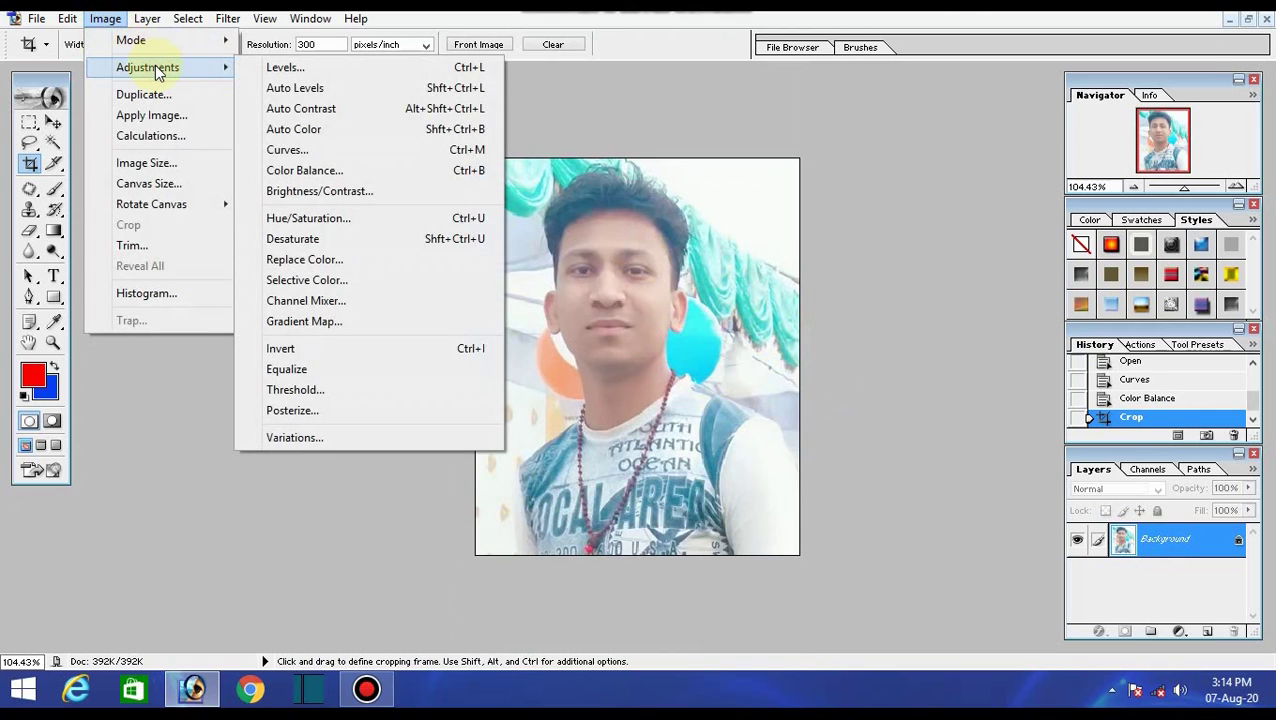
left_click(382, 107)
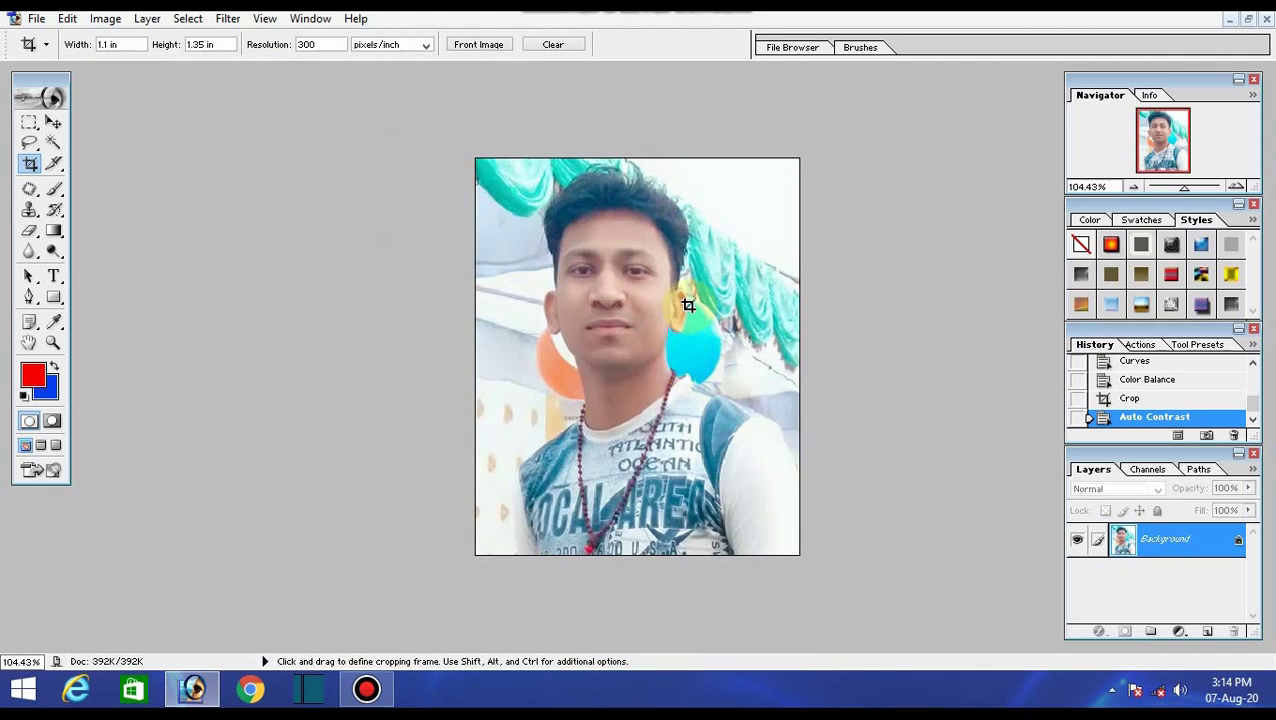
- Lighten the photo's midtones once using Variations
left_click(105, 19)
mouse_move(192, 83)
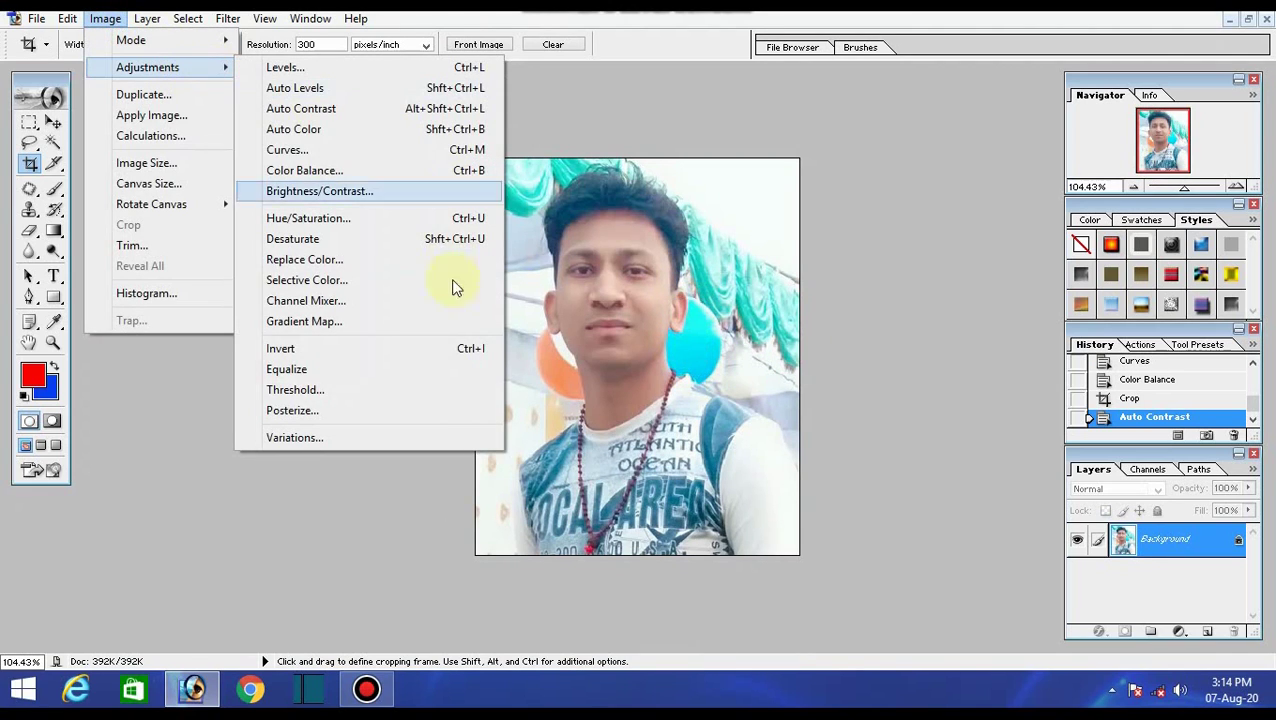
left_click(317, 438)
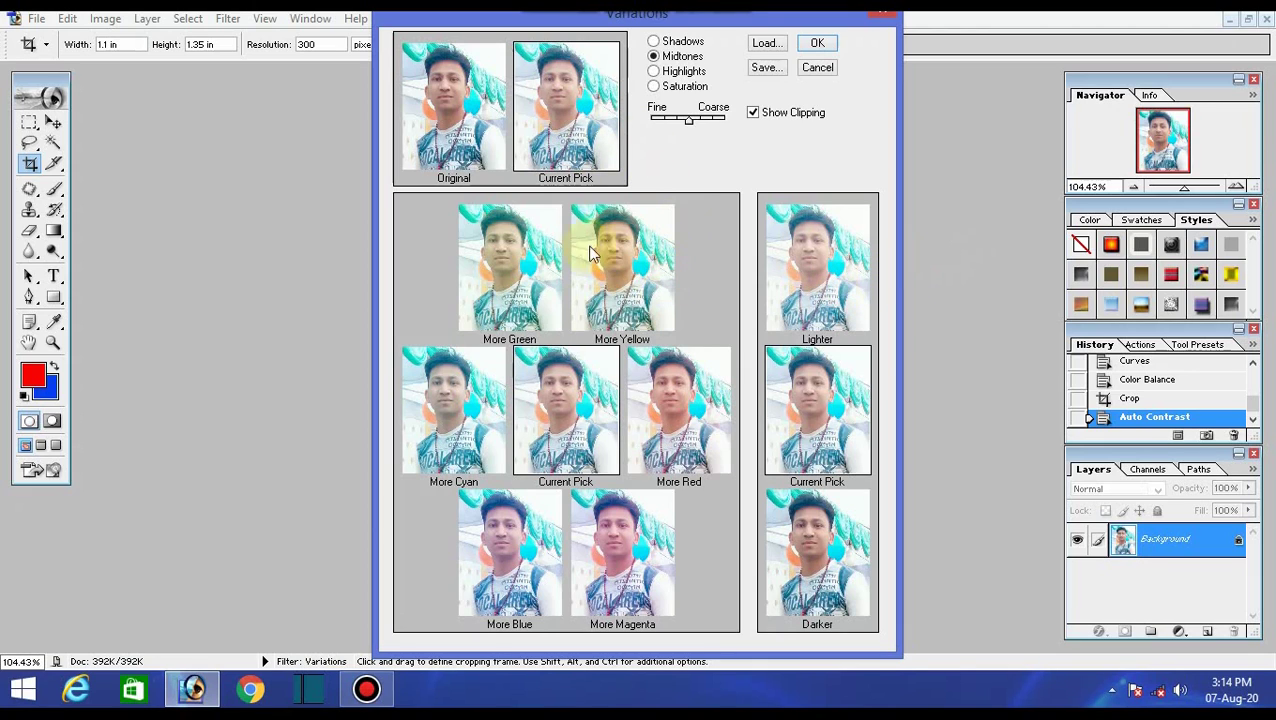
left_click(818, 276)
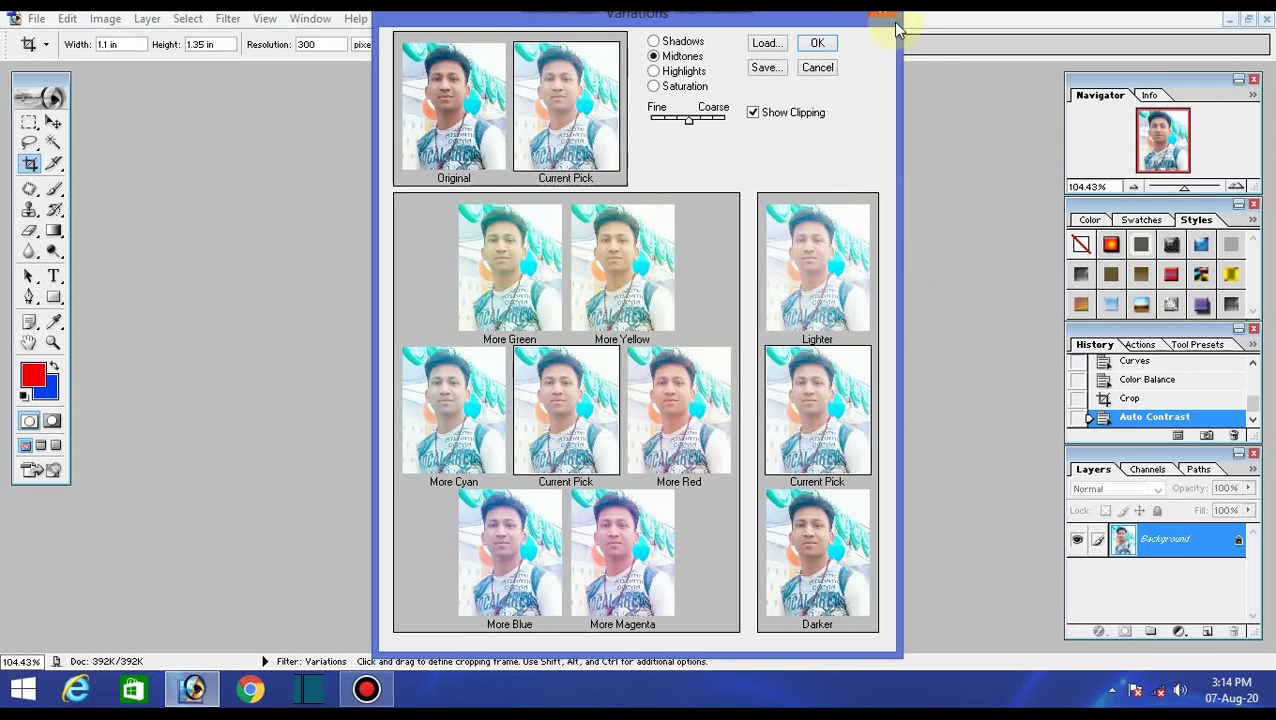
left_click(818, 43)
key("ctrl+plus")
key("ctrl+minus")
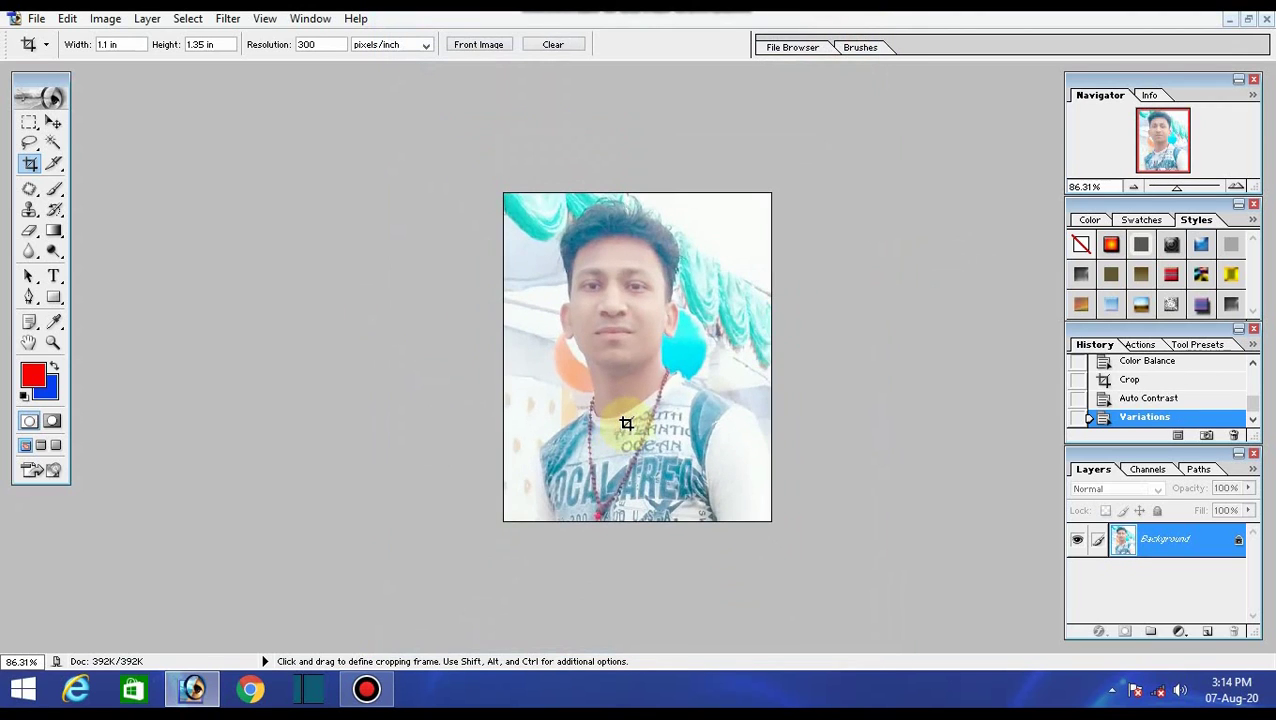
- Outline the background patch beside the neck and shoulder with the Pen tool, convert it to a selection and clear it to the blue background color
left_click(29, 300)
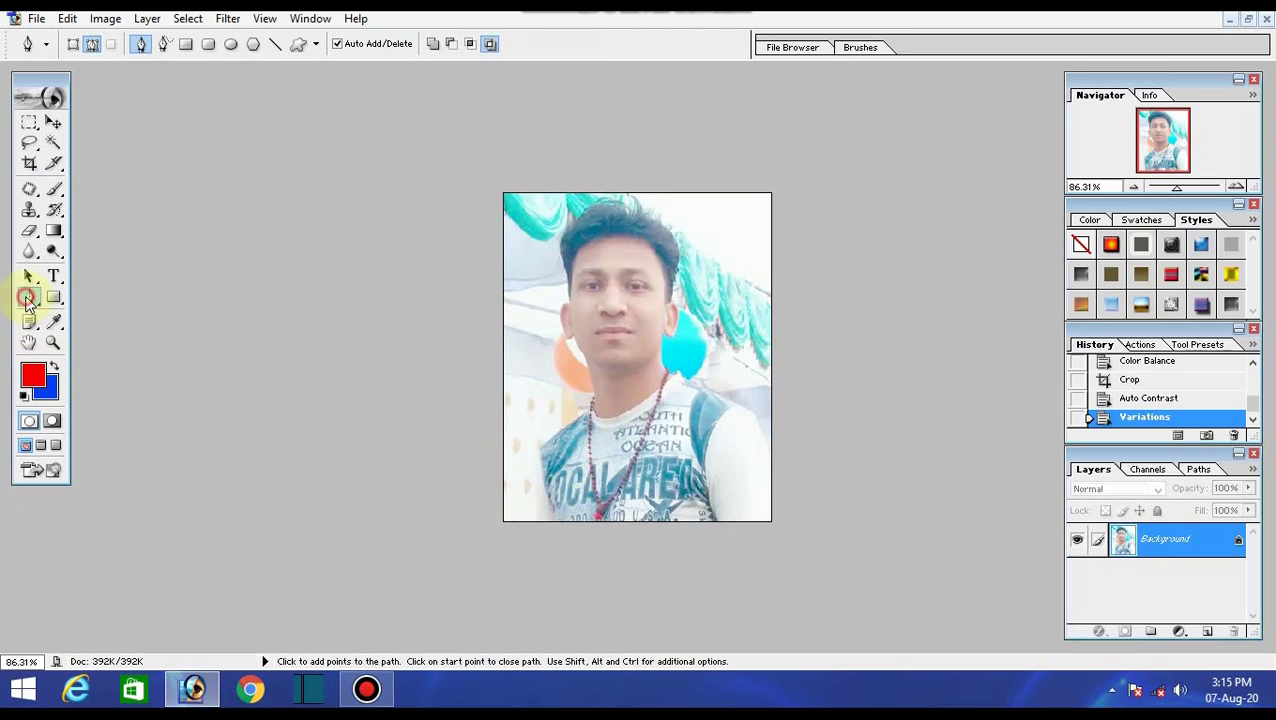
left_click(527, 462)
left_click(562, 424)
left_click(582, 402)
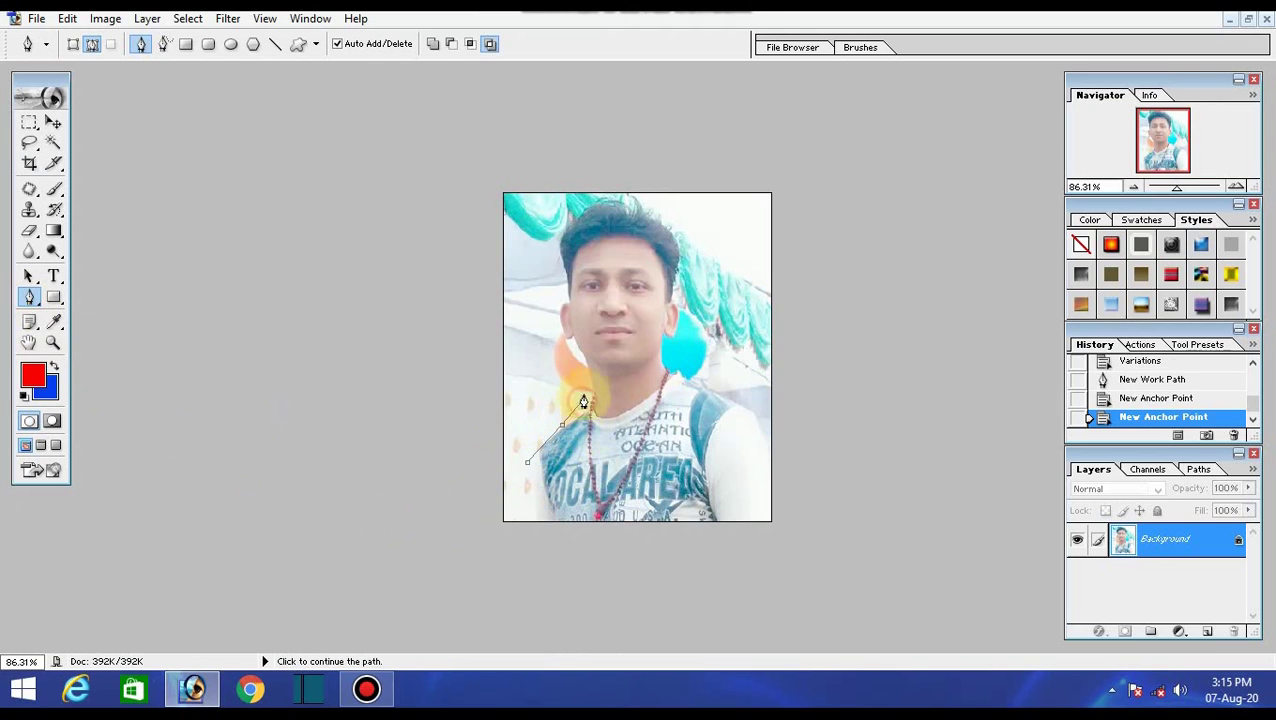
left_click(583, 364)
left_click(510, 343)
left_click(507, 408)
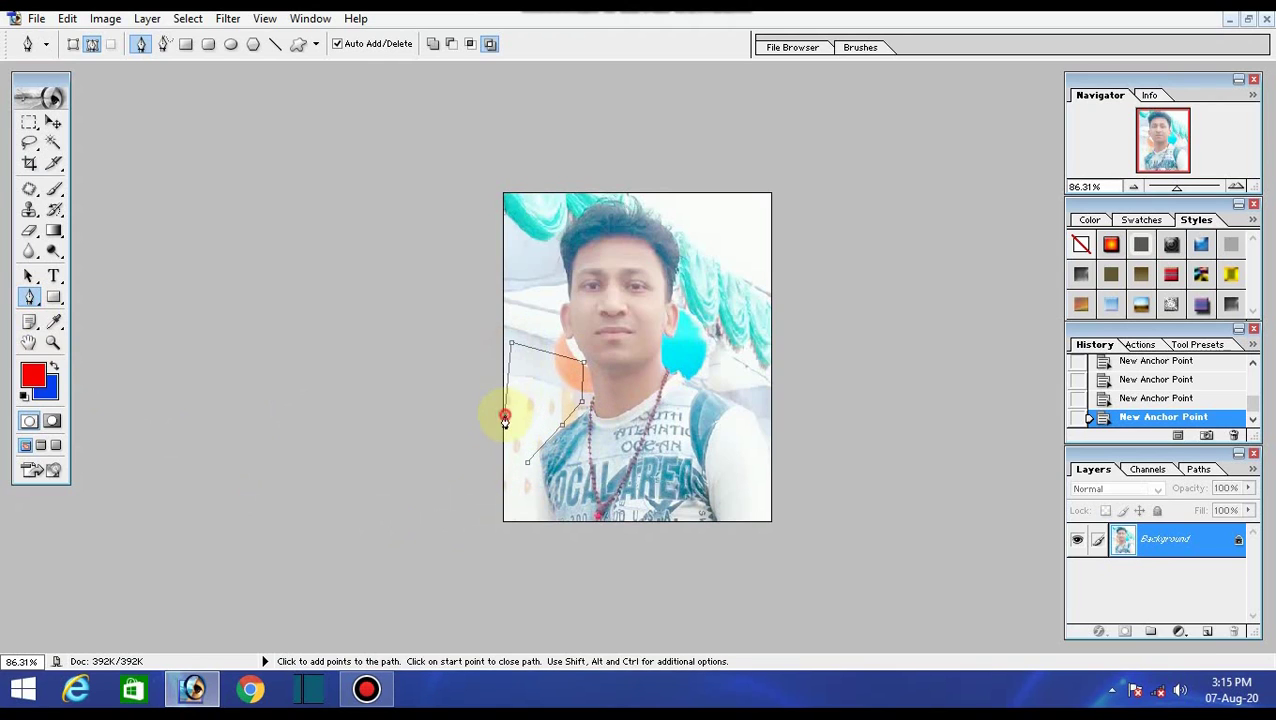
left_click(527, 462)
key("ctrl+Return")
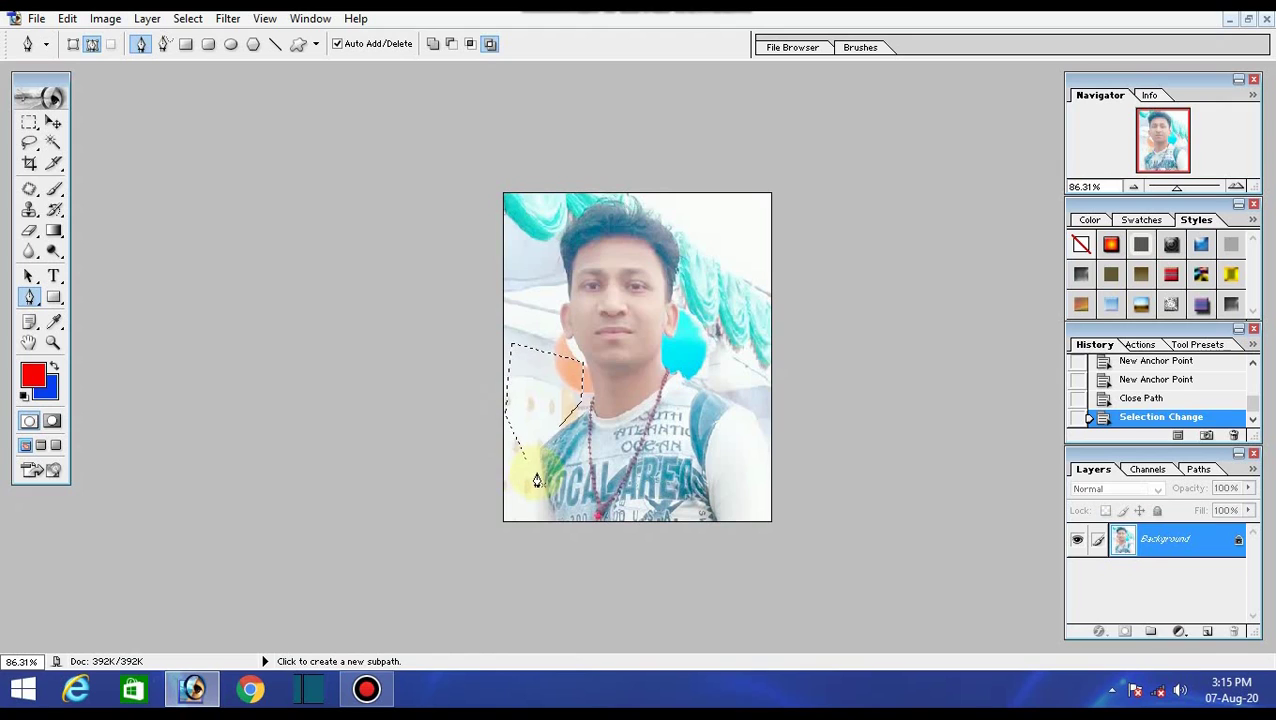
key("Delete")
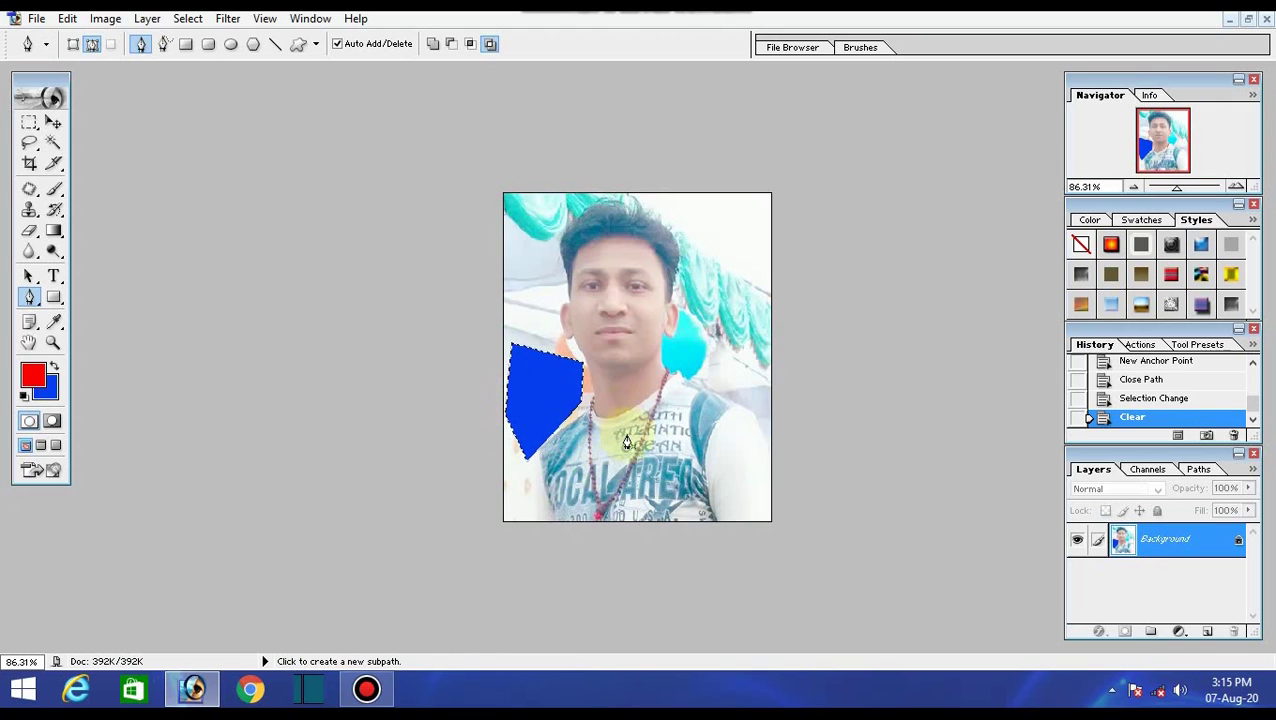
- Undo the cleared patch, its selection and the whole pen path, stepping back to the Variations state
key("ctrl+alt+z")
key("ctrl+alt+z")
key("ctrl+alt+z")
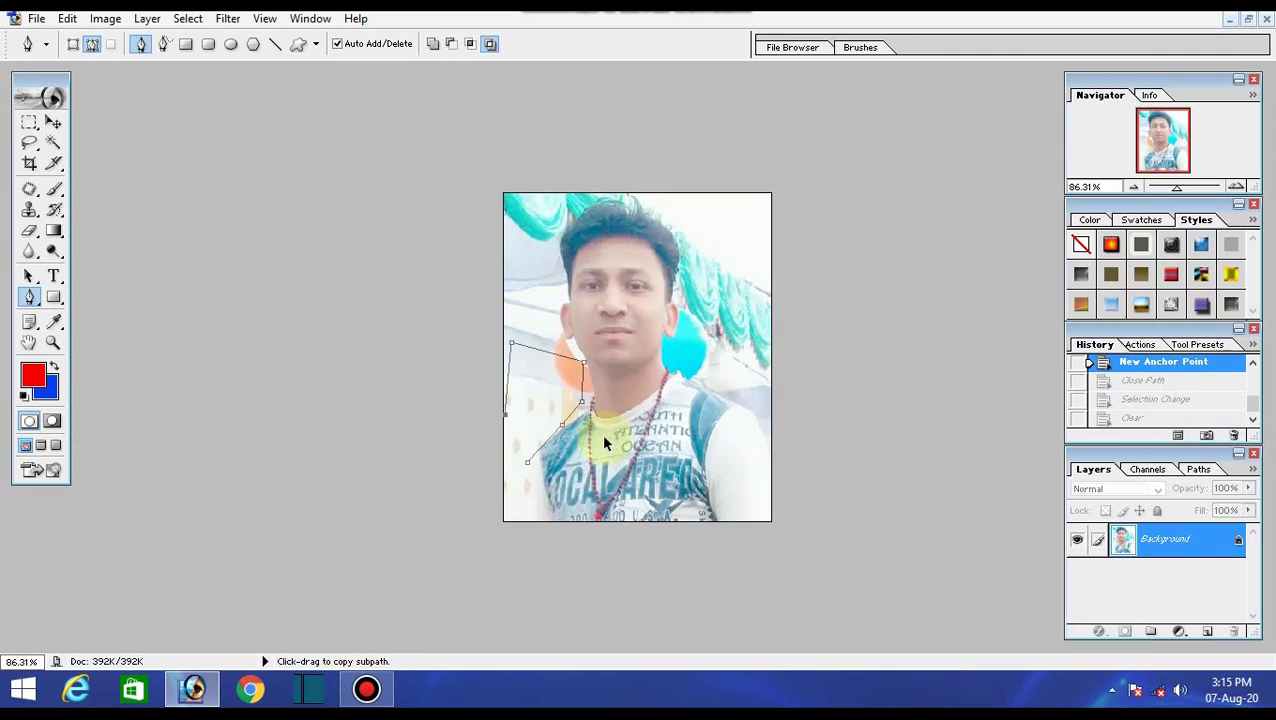
key("ctrl+alt+z")
key("ctrl+alt+z")
key("ctrl+alt+z")
key("ctrl+alt+z")
key("ctrl+alt+z")
key("ctrl+alt+z")
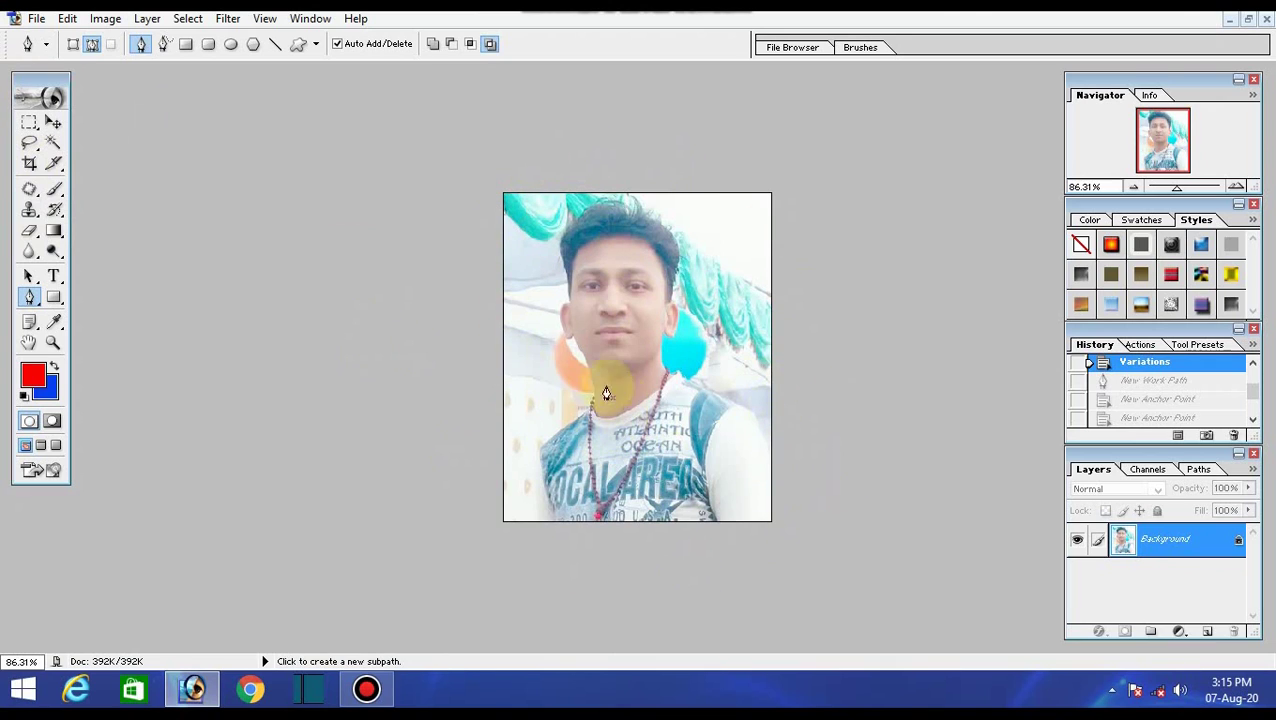
- Select the whole photo with the Rectangular Marquee and start a Stroke with its color set to near-black 070707
left_click(29, 125)
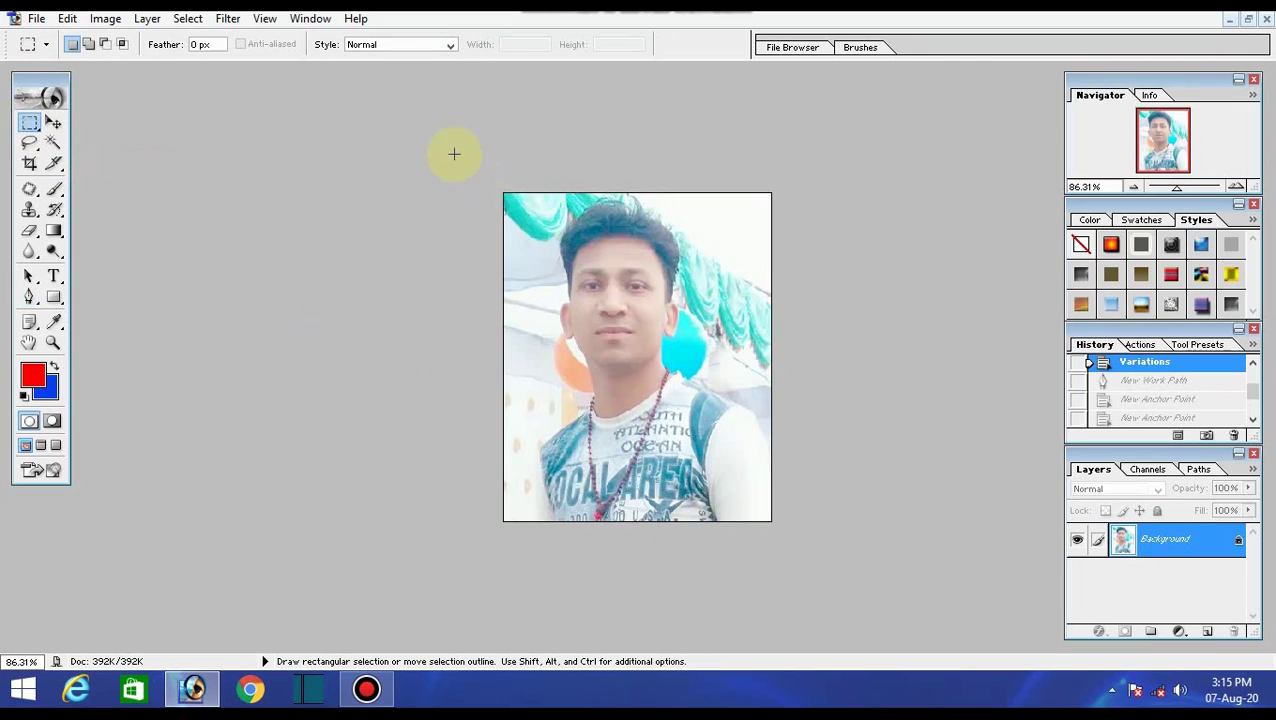
left_click_drag(804, 478, 850, 531)
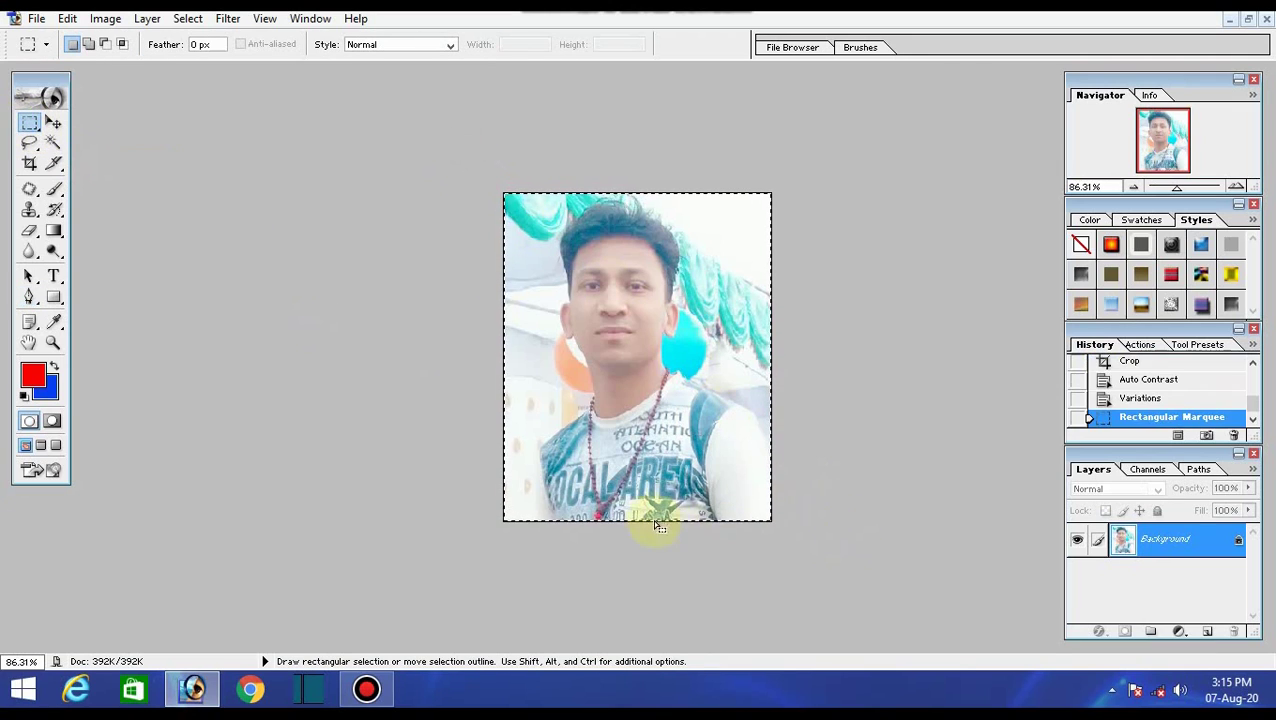
right_click(648, 348)
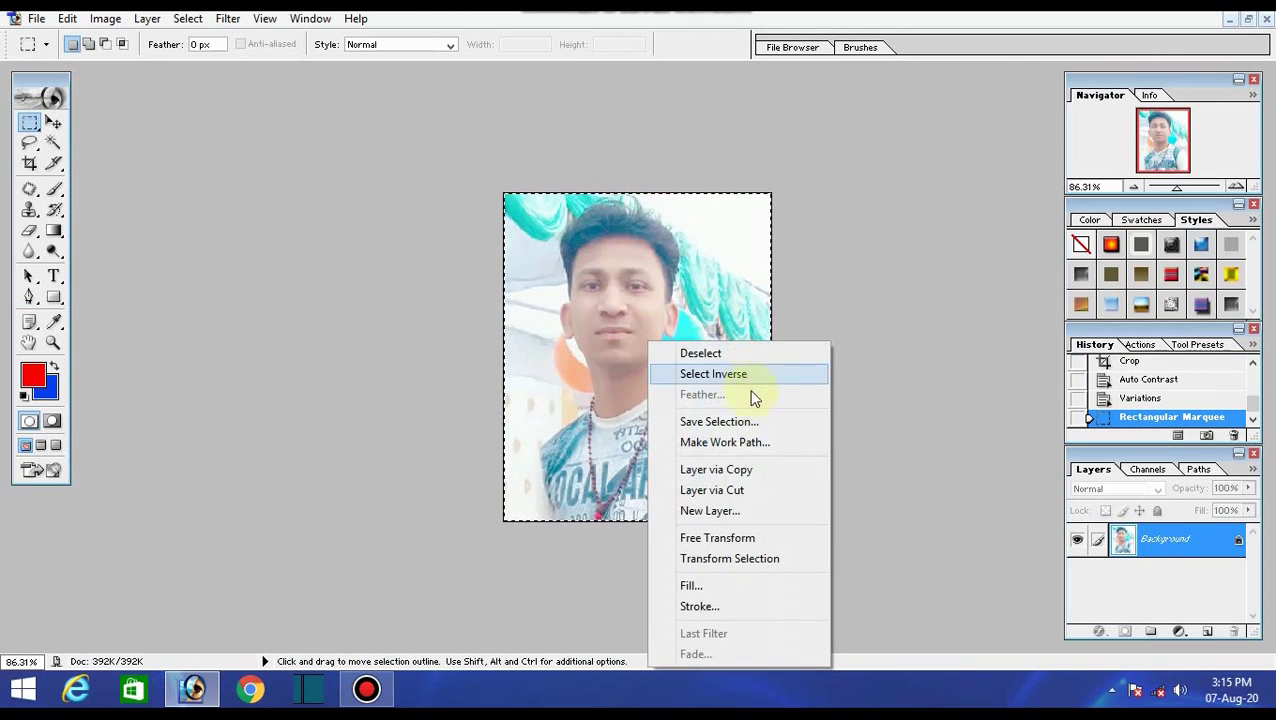
left_click(718, 609)
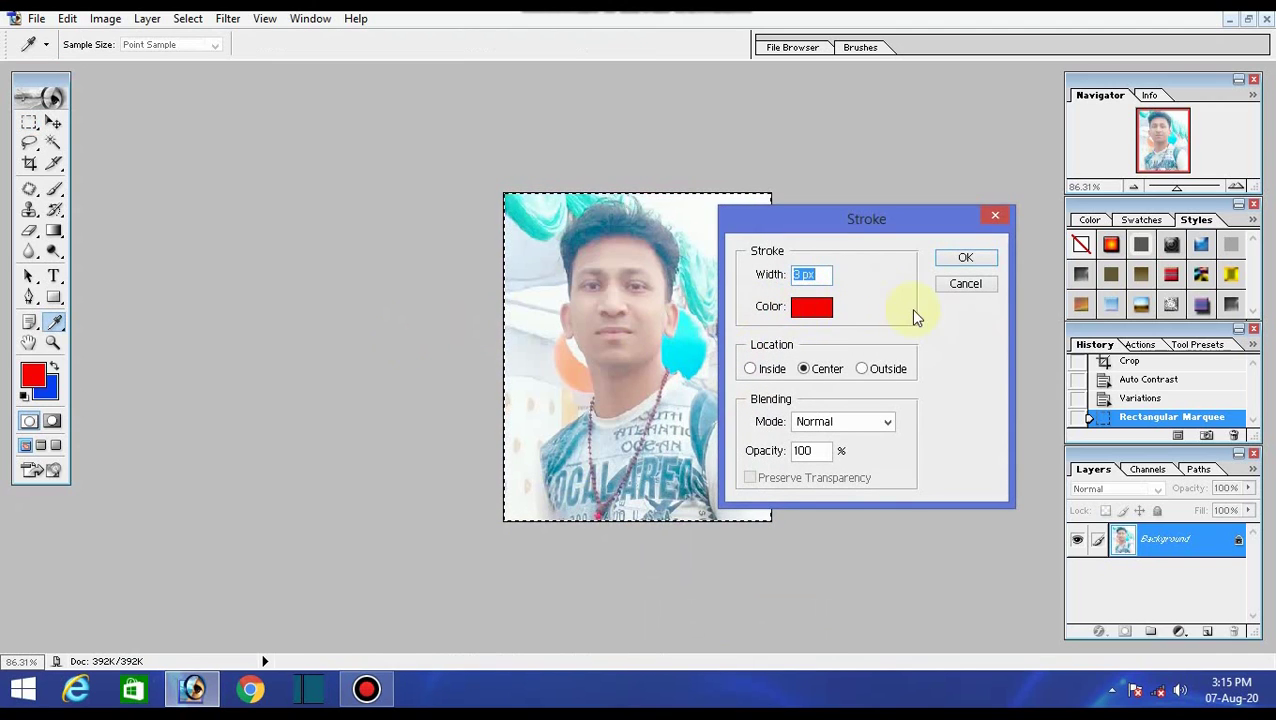
left_click(818, 310)
left_click_drag(253, 538, 132, 610)
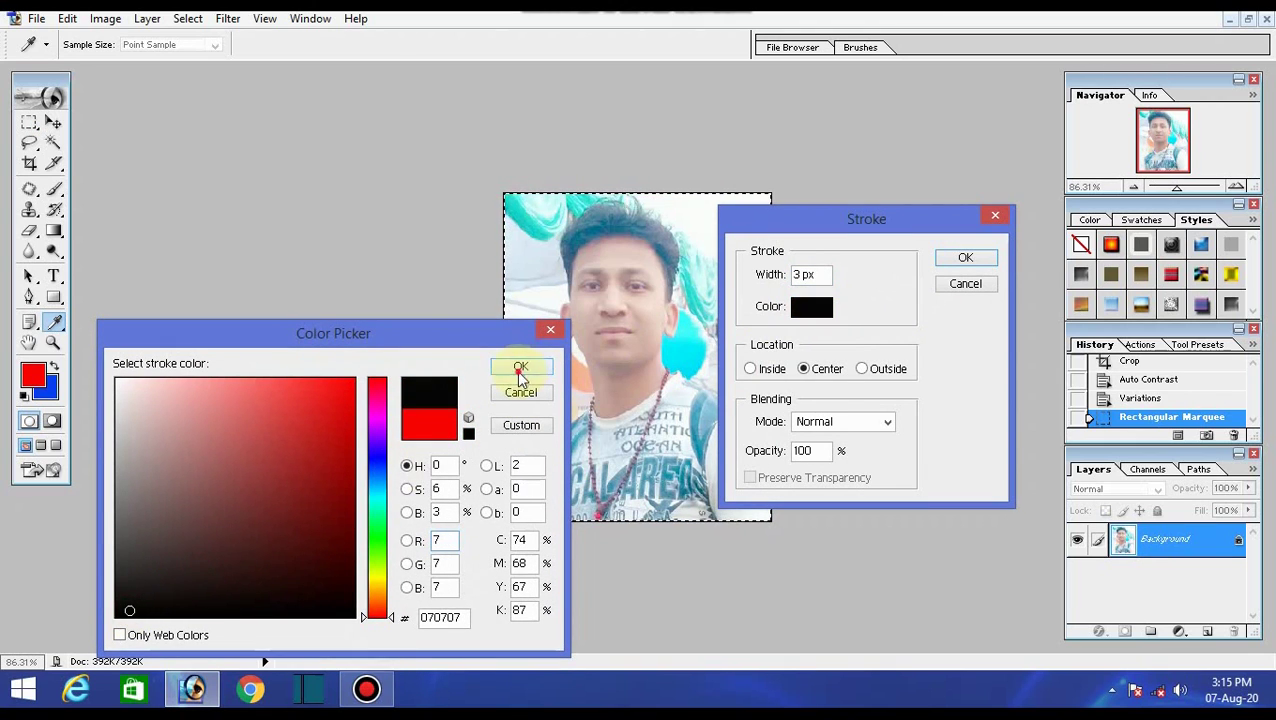
left_click(520, 366)
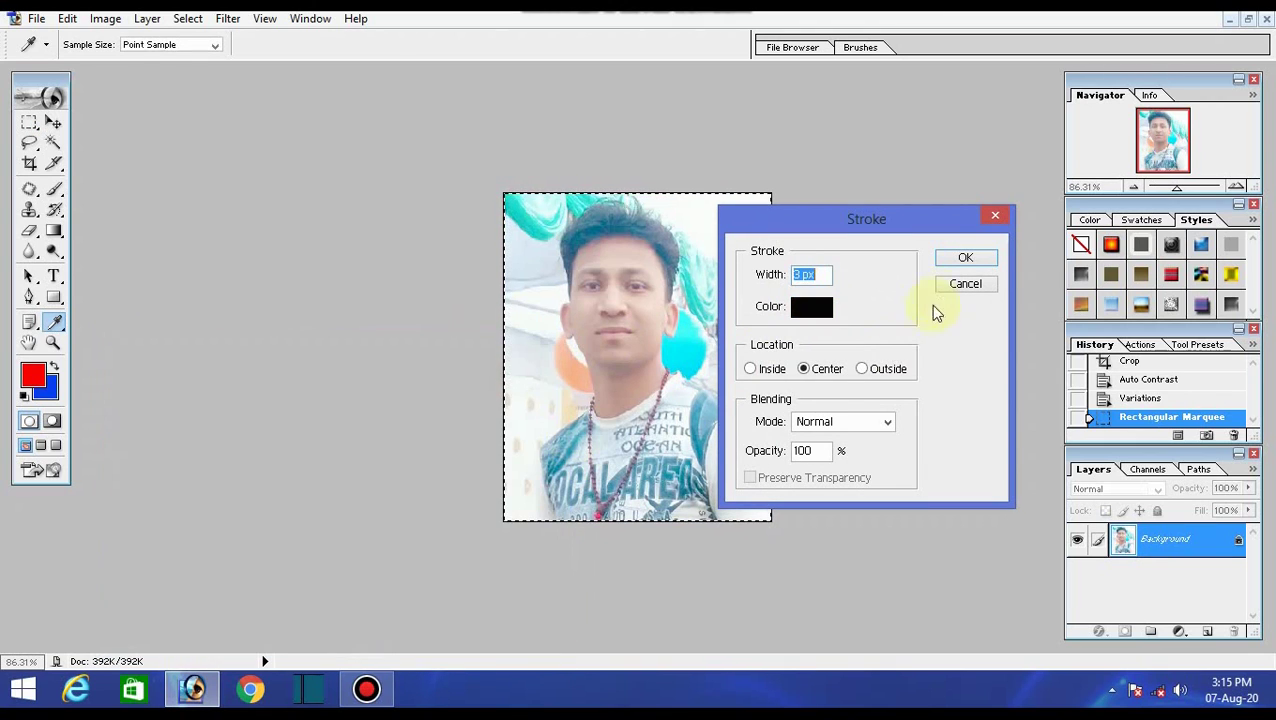
- Set the stroke width to 10 px, apply it centered on the photo's edge, and deselect
left_click(826, 277)
key("BackSpace")
key("BackSpace")
key("BackSpace")
key("BackSpace")
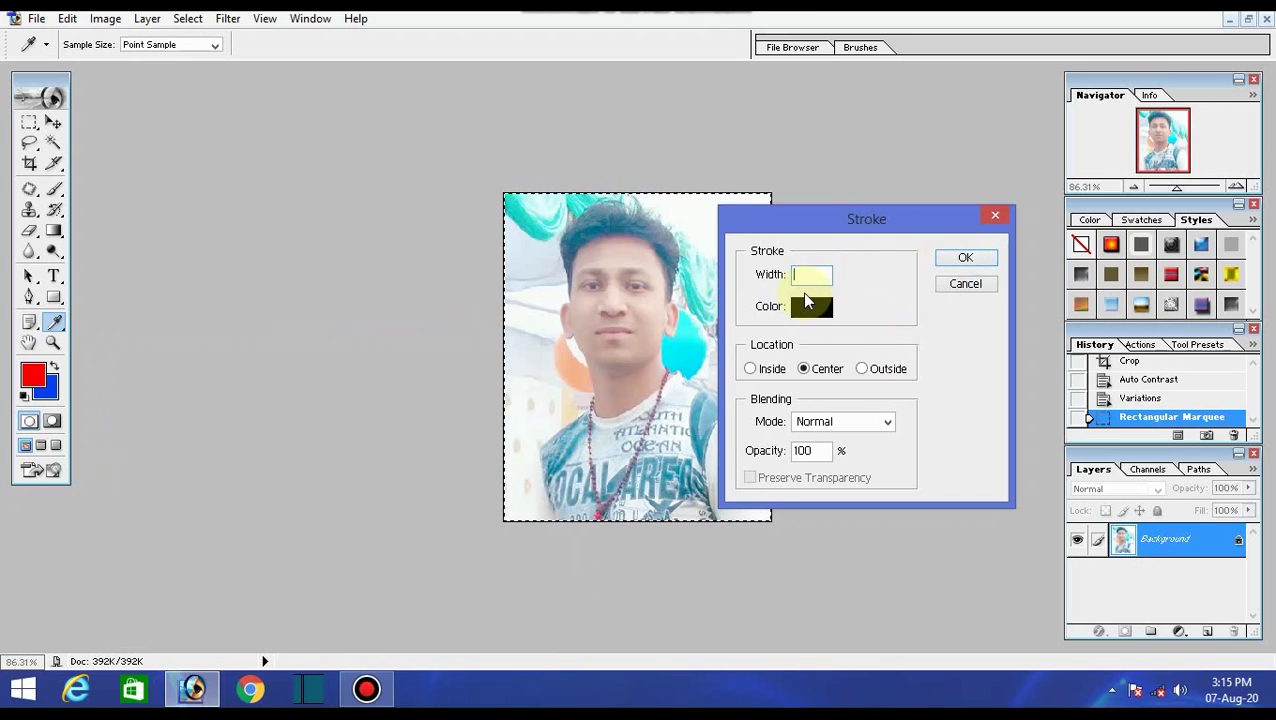
type("10")
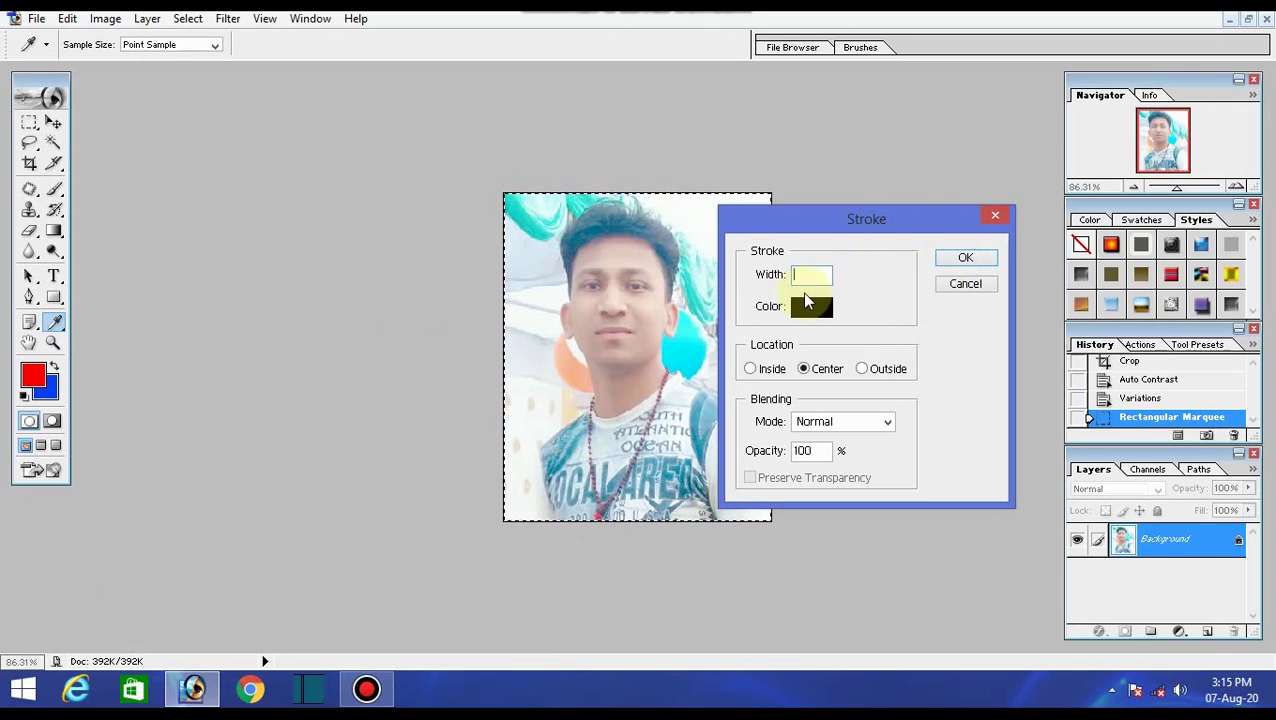
key("Return")
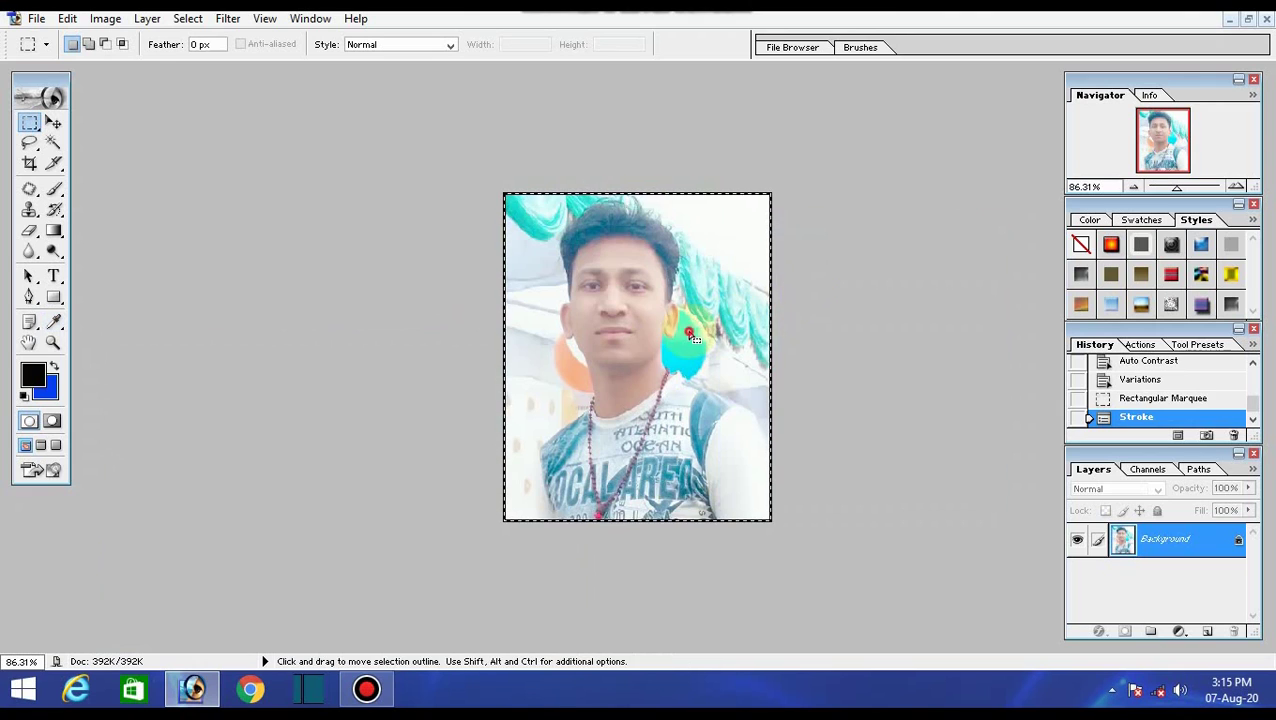
left_click(683, 340)
key("ctrl+0")
key("ctrl+minus")
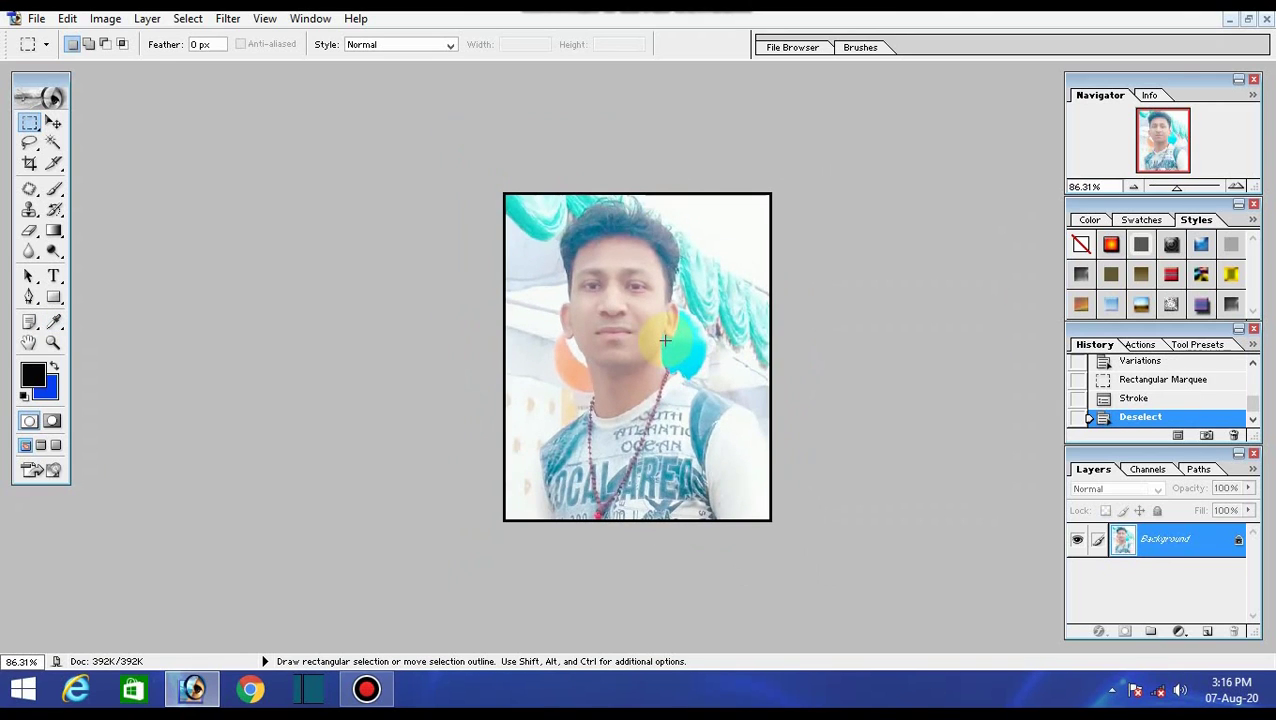
key("ctrl+0")
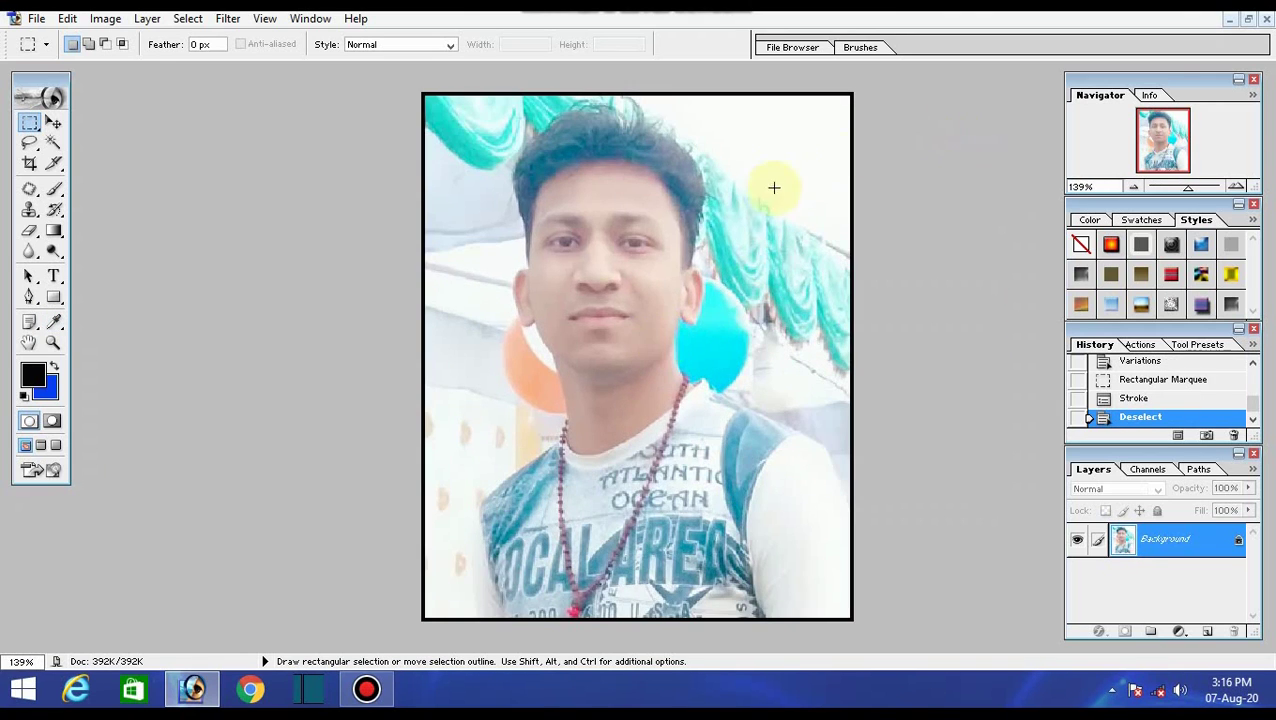
key("ctrl+minus")
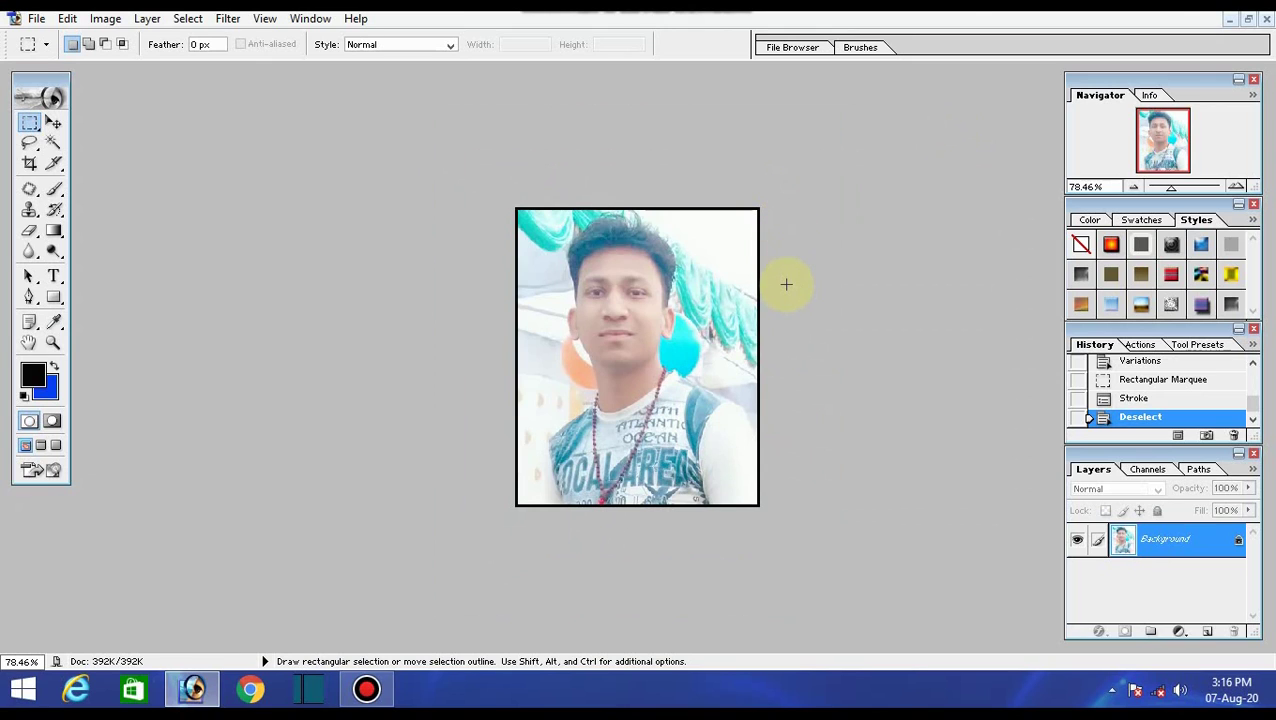
- Create a new A4 document, 210 x 297 mm at 300 pixels/inch, in RGB Color with white contents
key("ctrl+n")
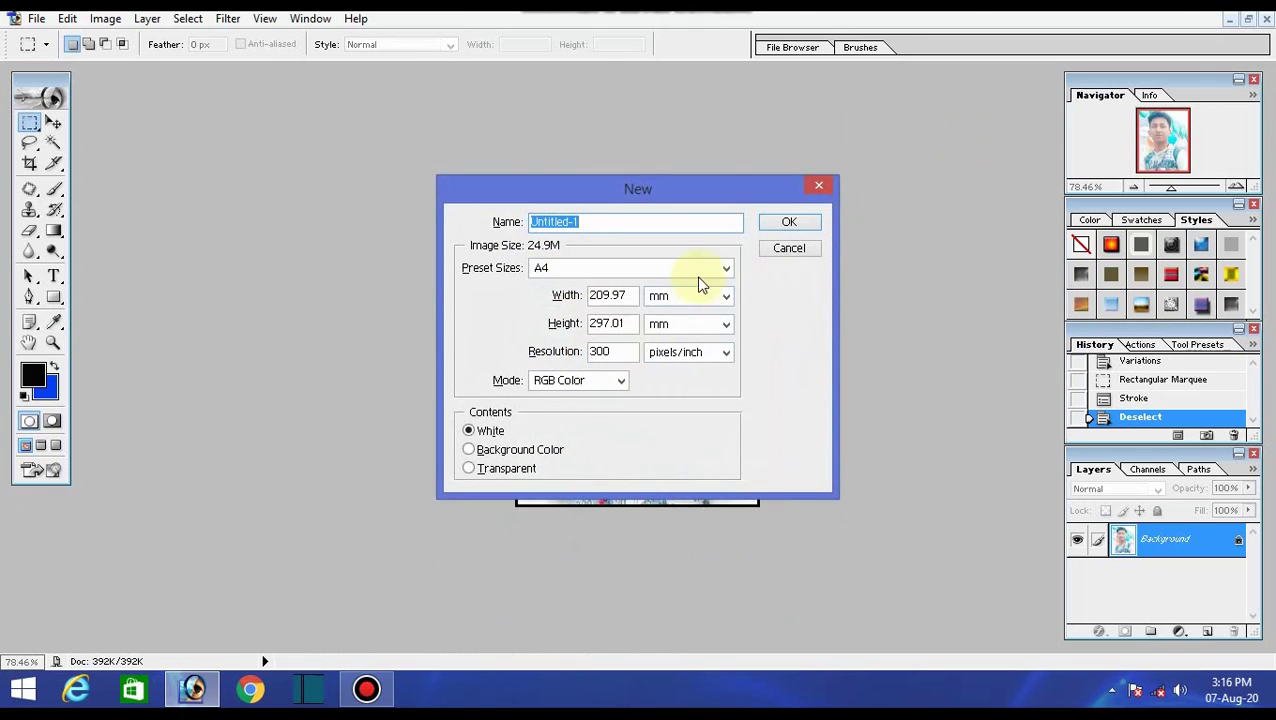
left_click(698, 270)
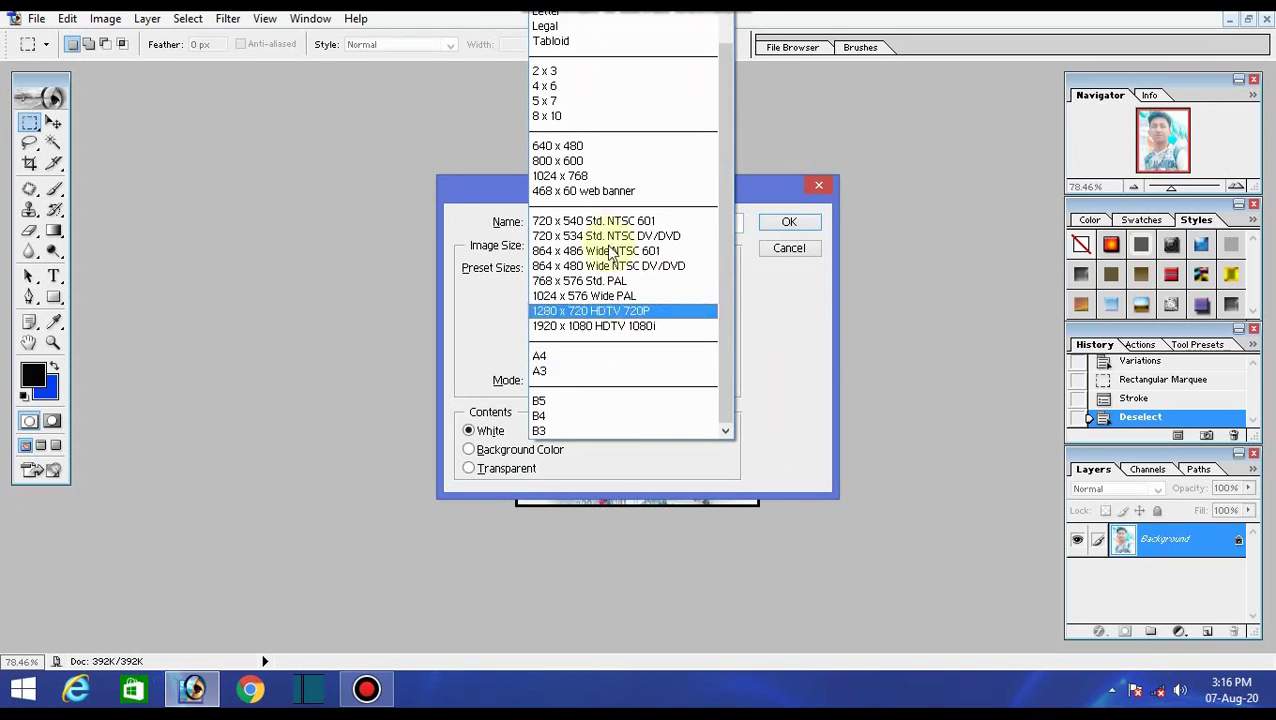
scroll(589, 208, "up", 1)
scroll(589, 208, "up", 1)
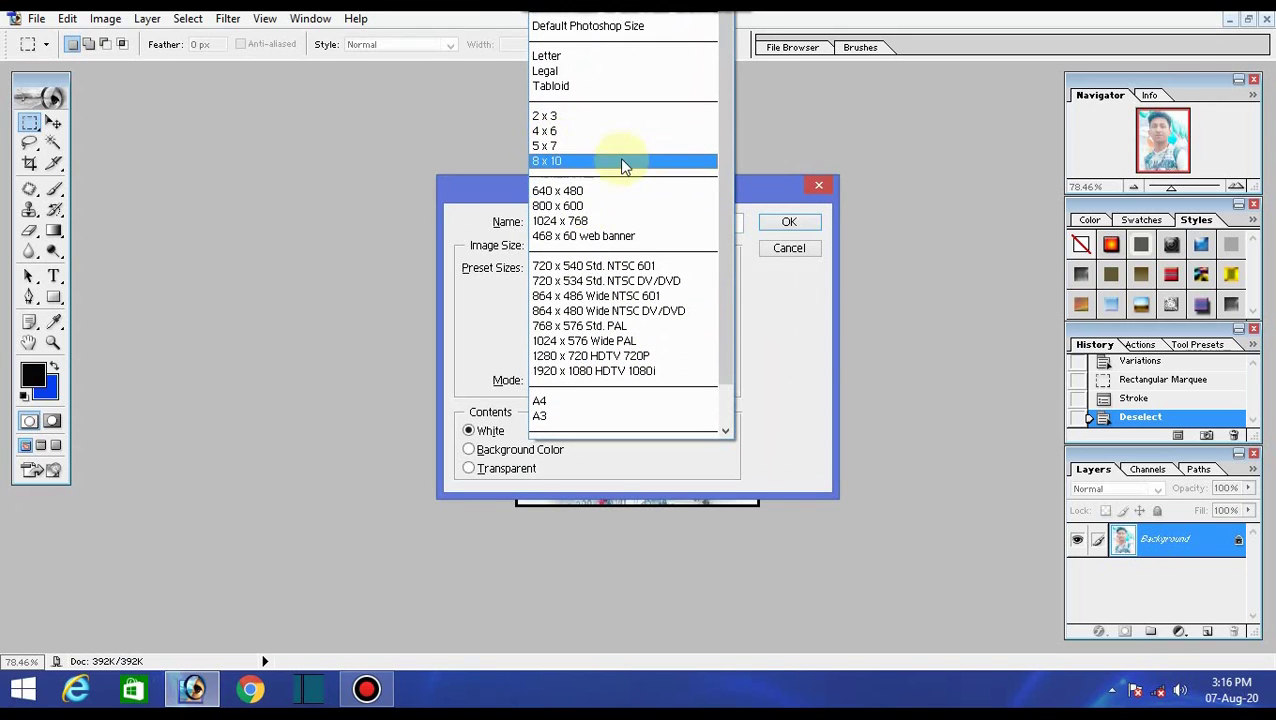
left_click(555, 401)
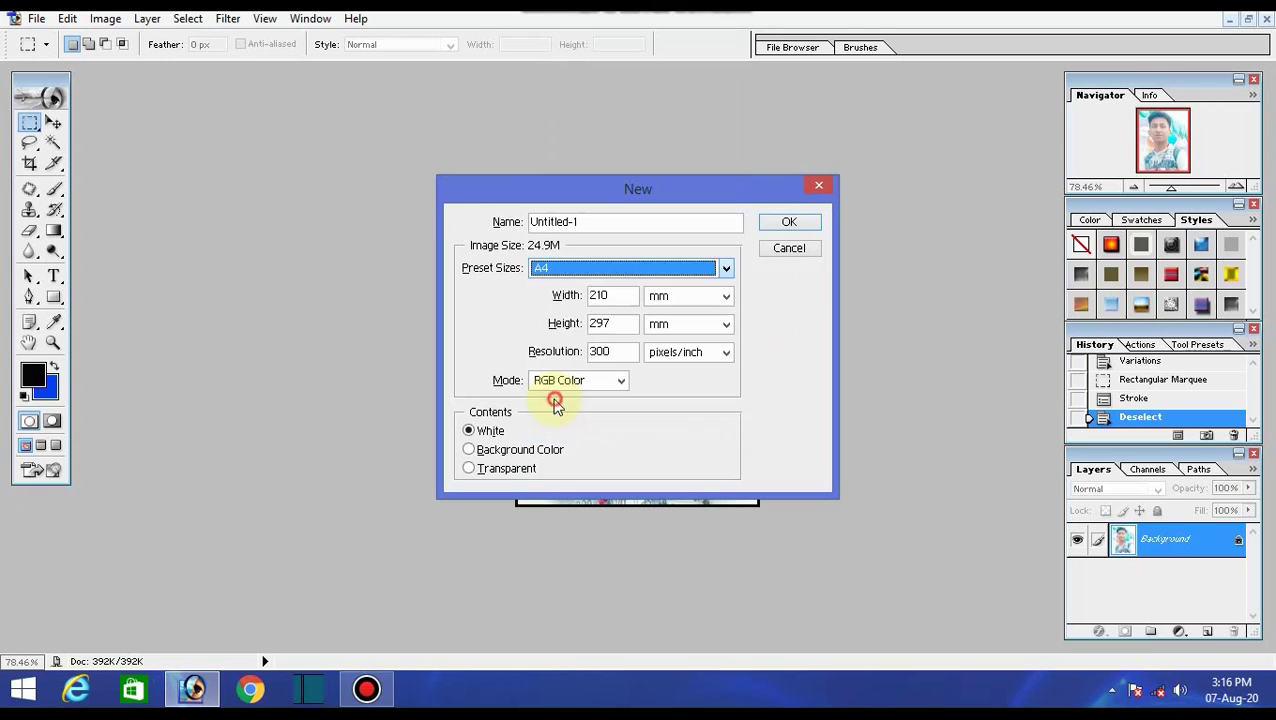
left_click(805, 227)
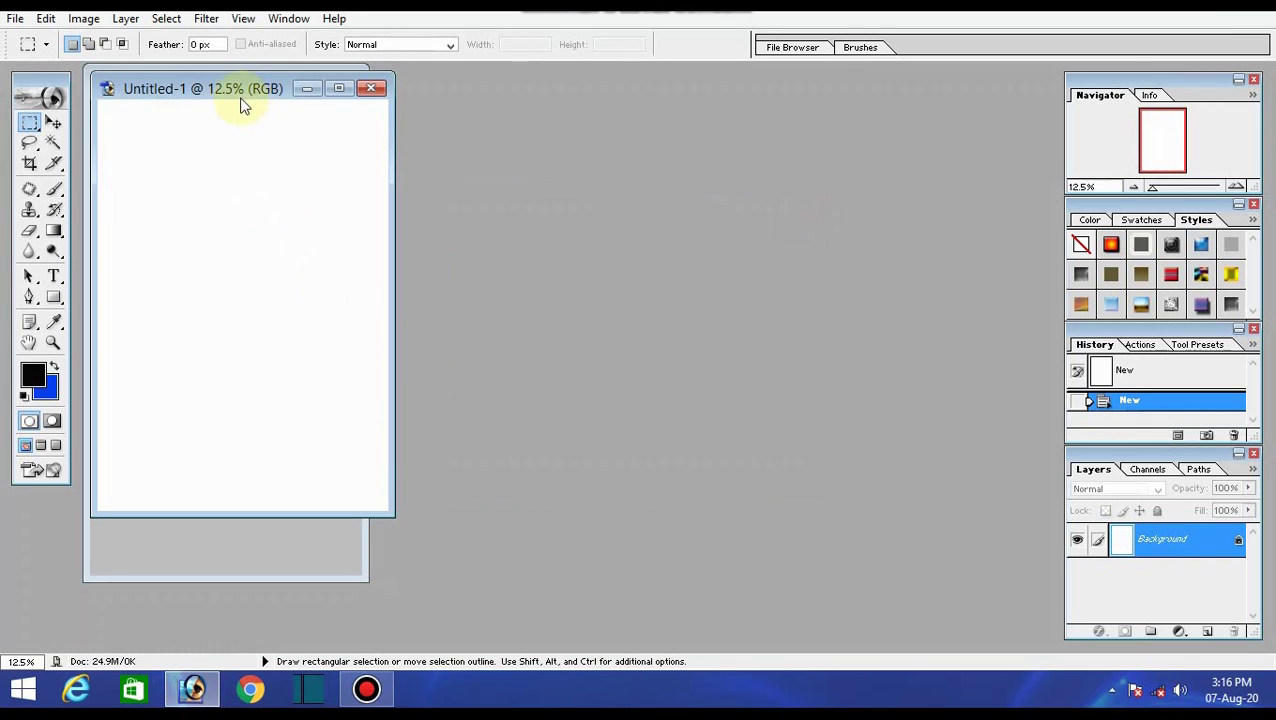
- Copy the bordered photo into the blank A4 document and position it in the page's upper-left corner
left_click_drag(242, 101, 387, 115)
left_click_drag(560, 160, 560, 160)
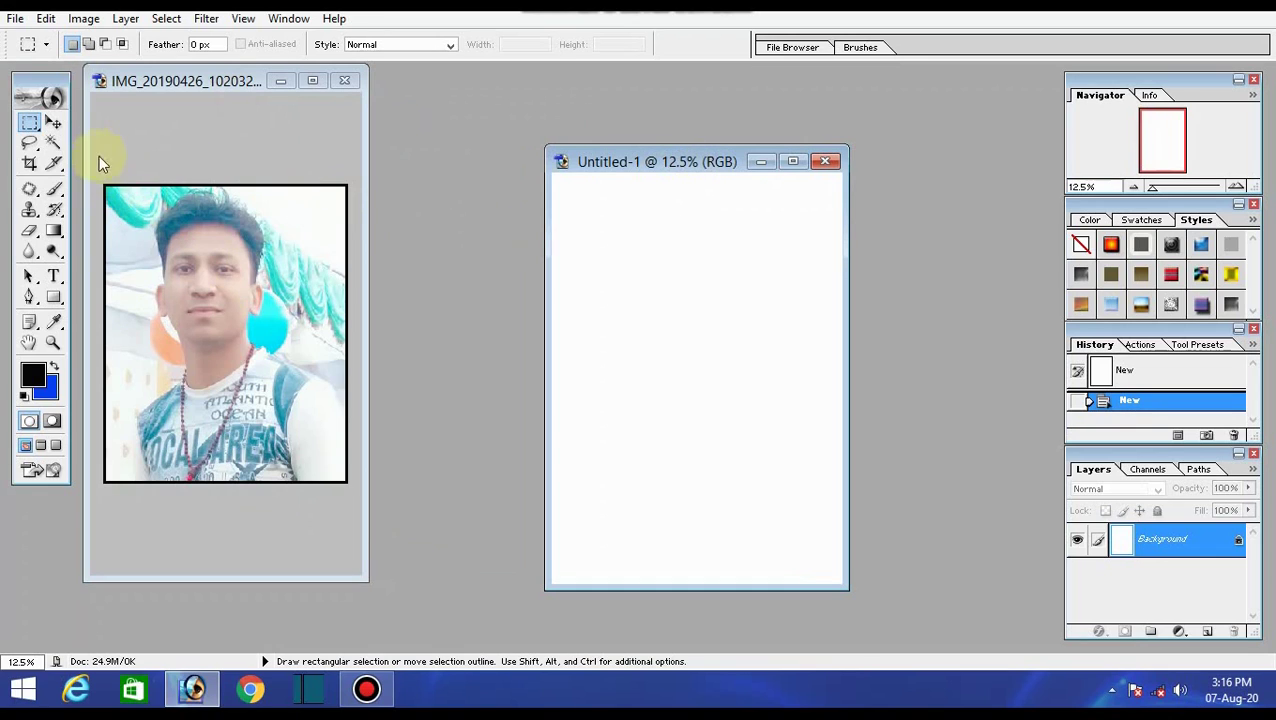
left_click(56, 126)
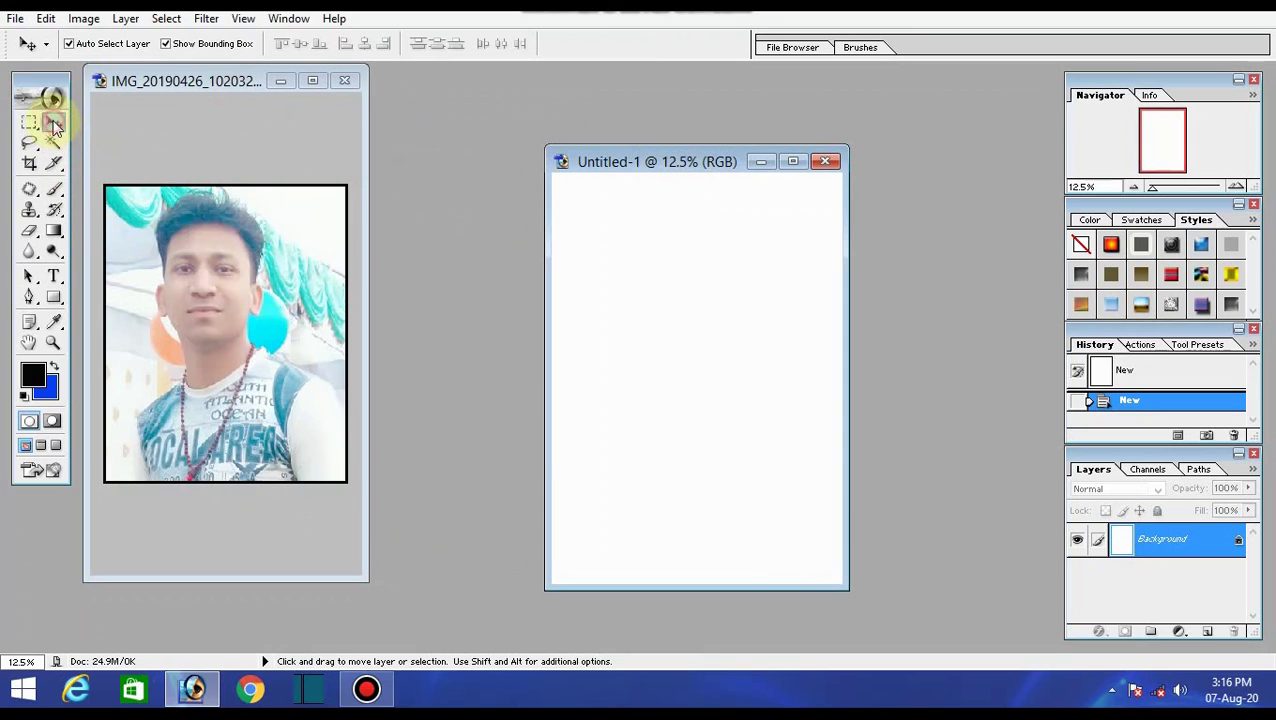
left_click(214, 258)
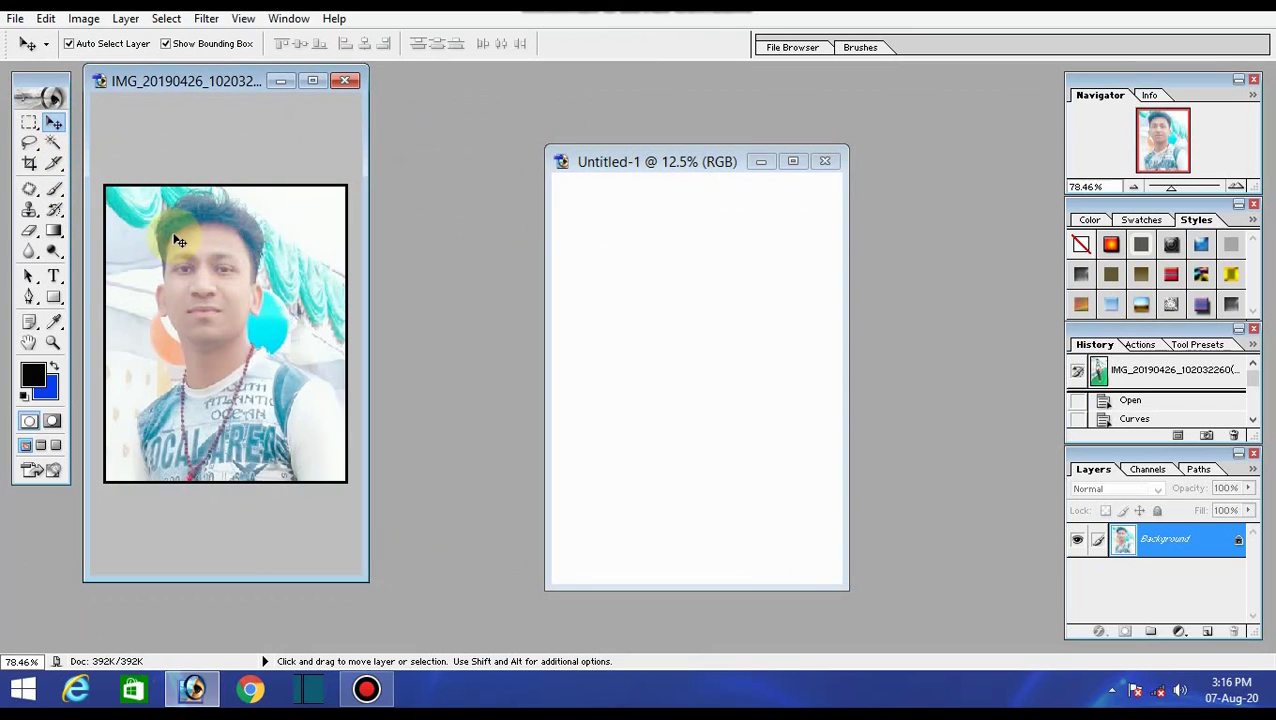
left_click_drag(178, 241, 604, 239)
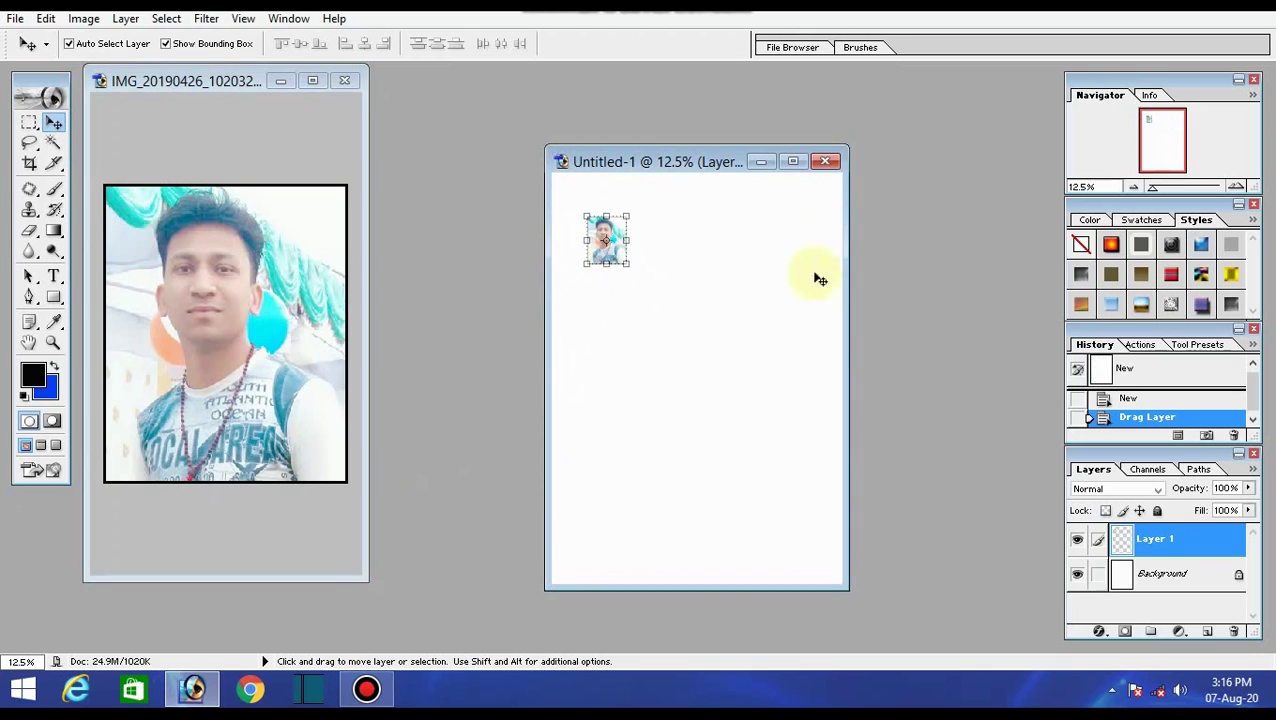
left_click(792, 161)
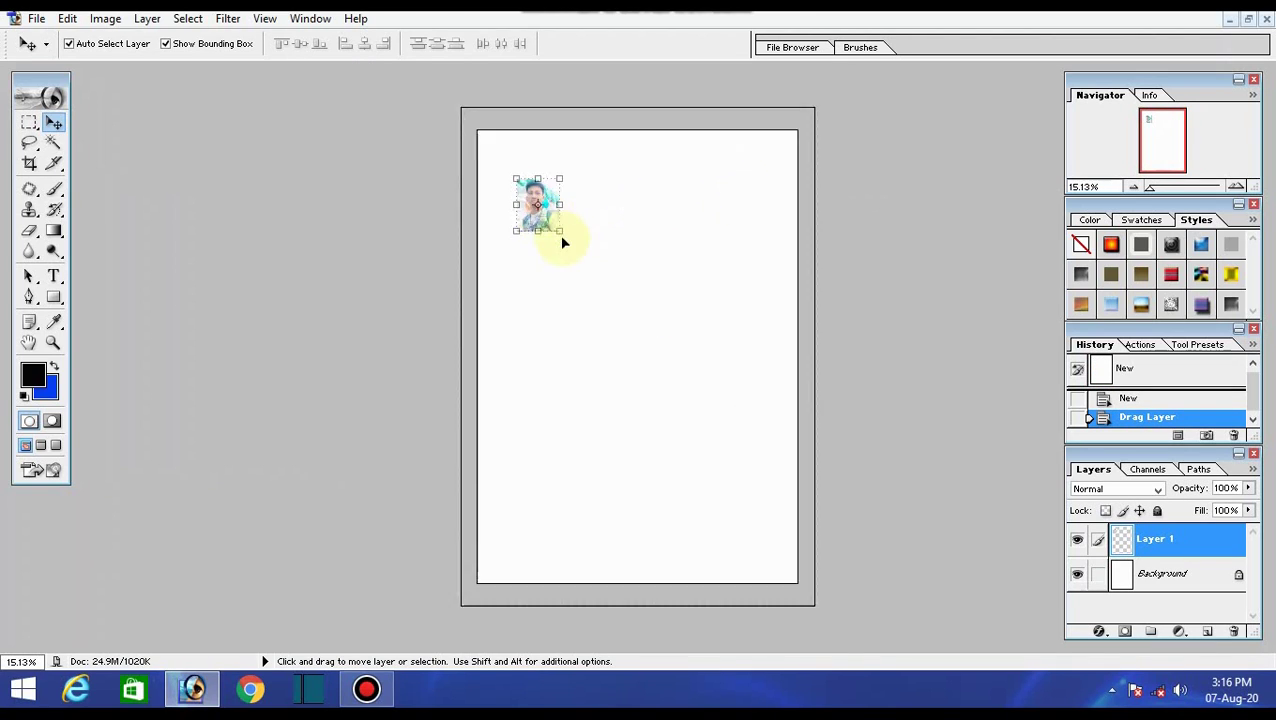
scroll(497, 198, "up", 1)
scroll(510, 180, "down", 1)
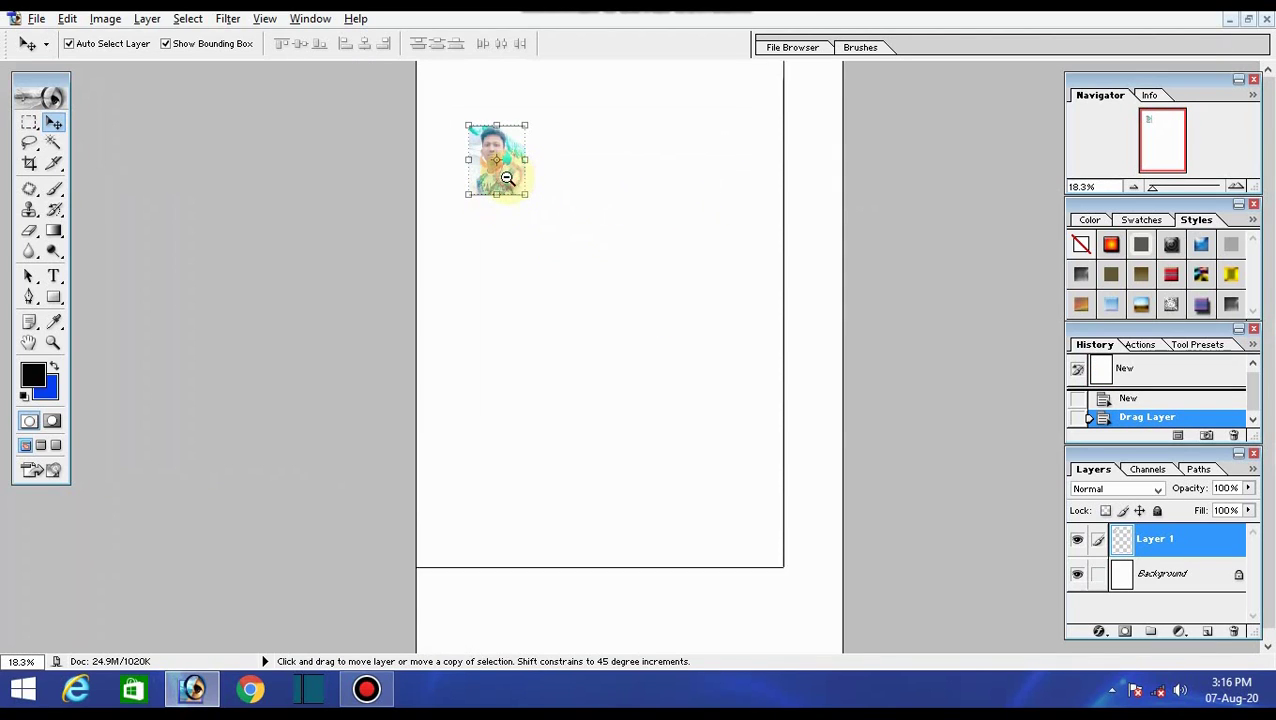
left_click_drag(517, 188, 500, 150)
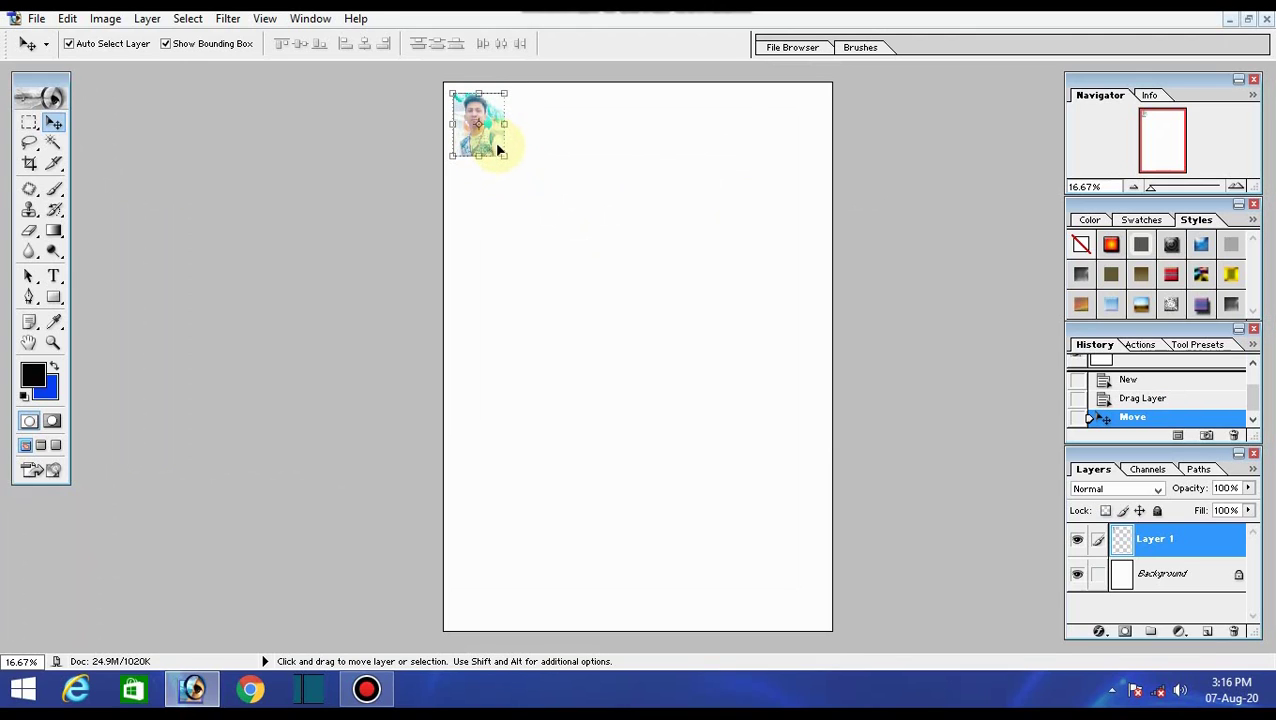
- Duplicate the photo directly to the right of the original and nudge the copy into line
left_click_drag(495, 143, 557, 143)
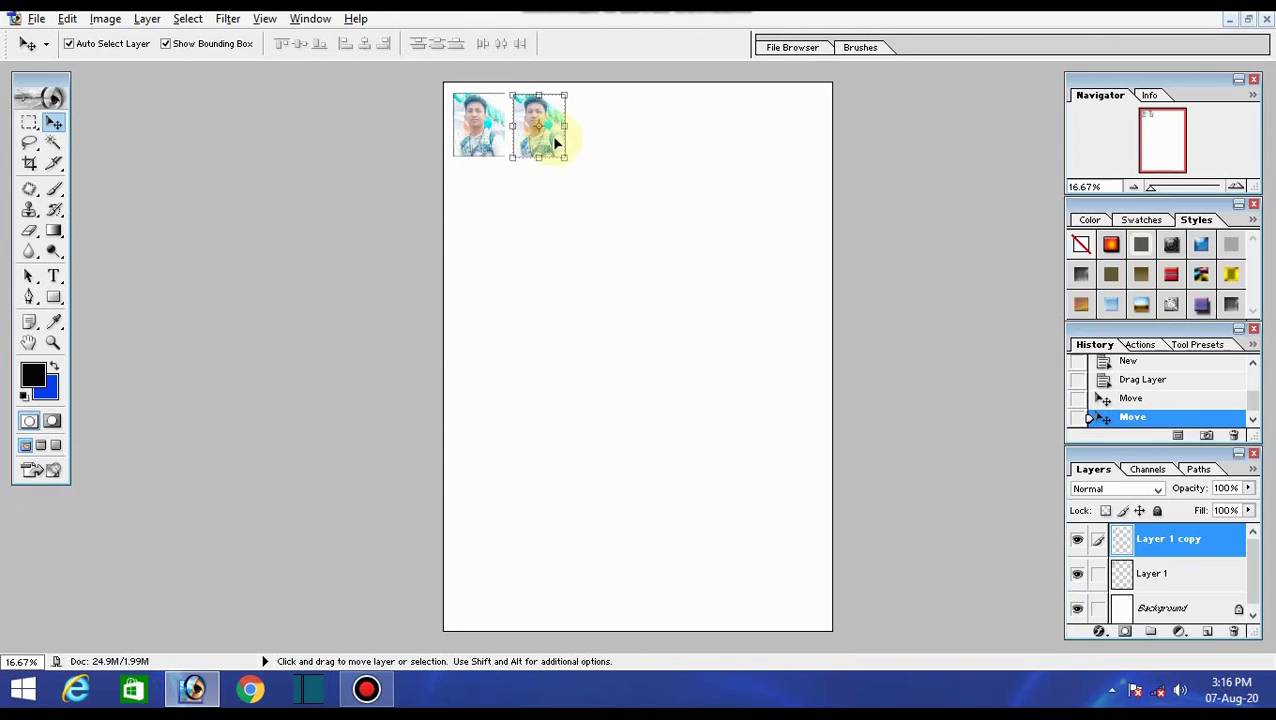
key("shift+Left")
key("shift+Up")
key("shift+Up")
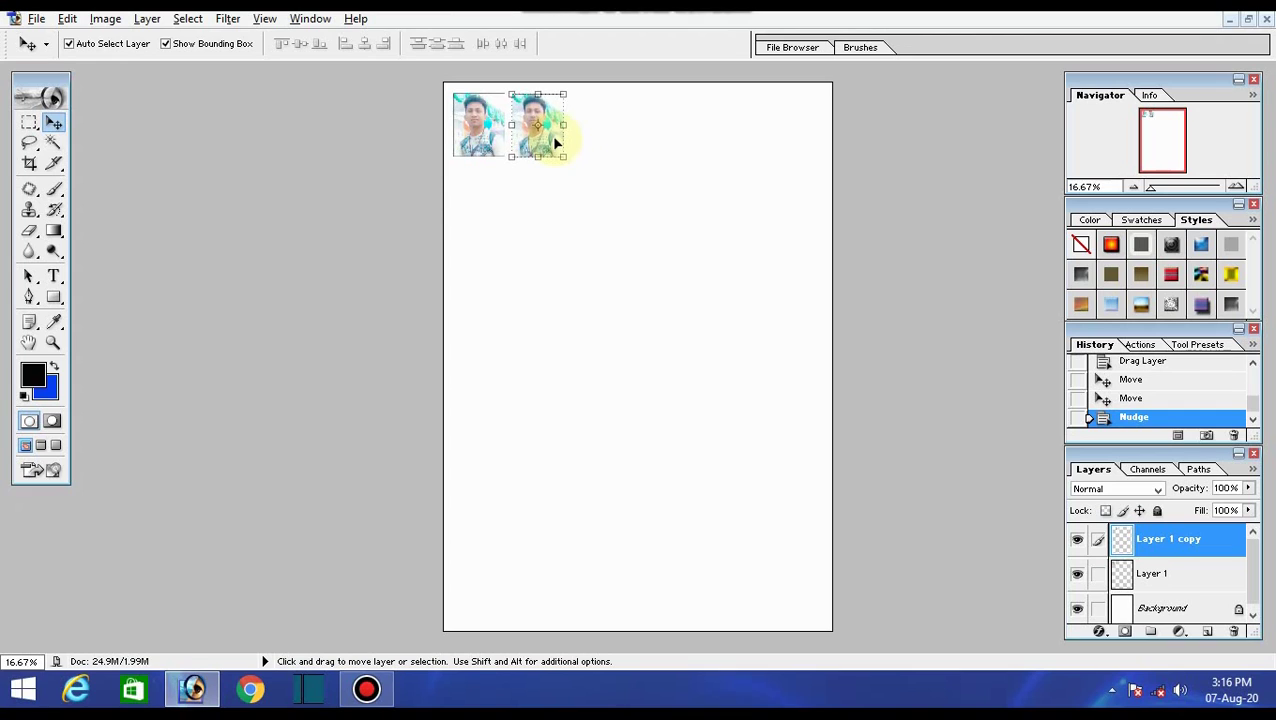
- Add four more copies of the photo to complete a row of six across the page, nudging the last one into place
left_click_drag(557, 143, 791, 141)
key("shift+Up")
key("shift+Up")
key("shift+Down")
key("shift+Down")
key("shift+Right")
key("shift+Right")
key("Right")
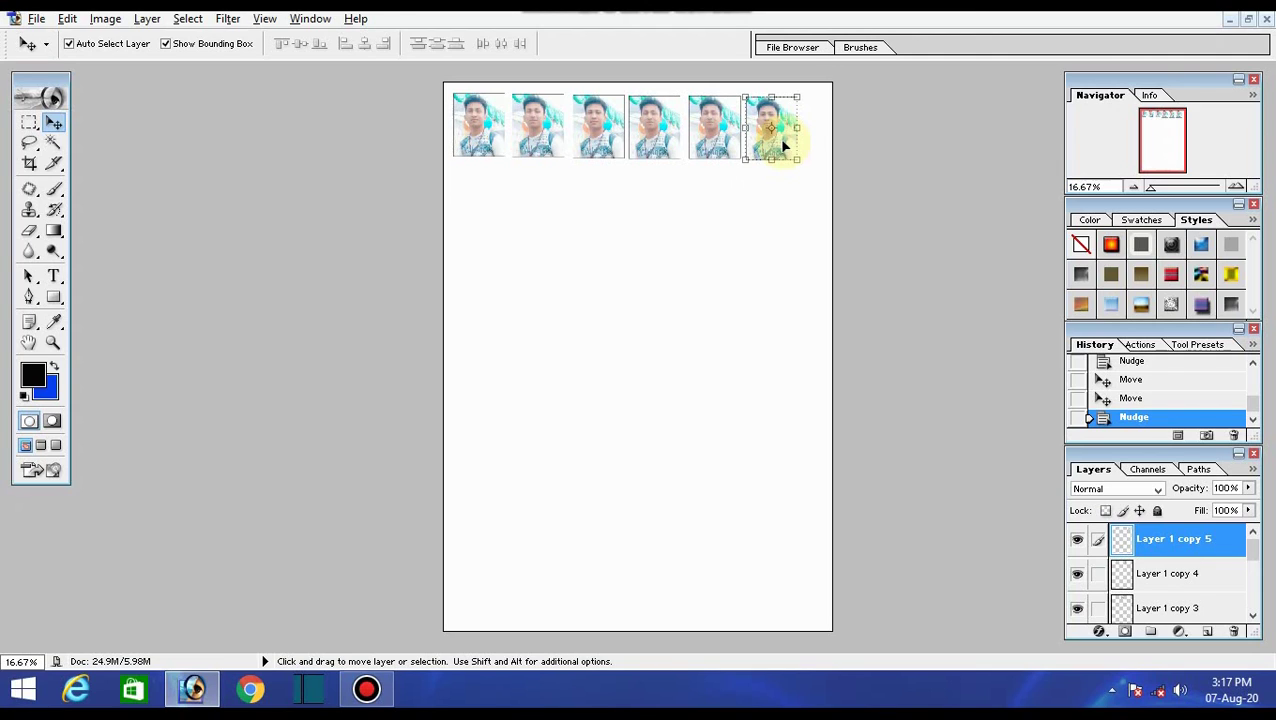
- Merge the six photo layers of the row into a single layer above the background
key("ctrl+e")
key("ctrl+e")
key("ctrl+e")
key("ctrl+e")
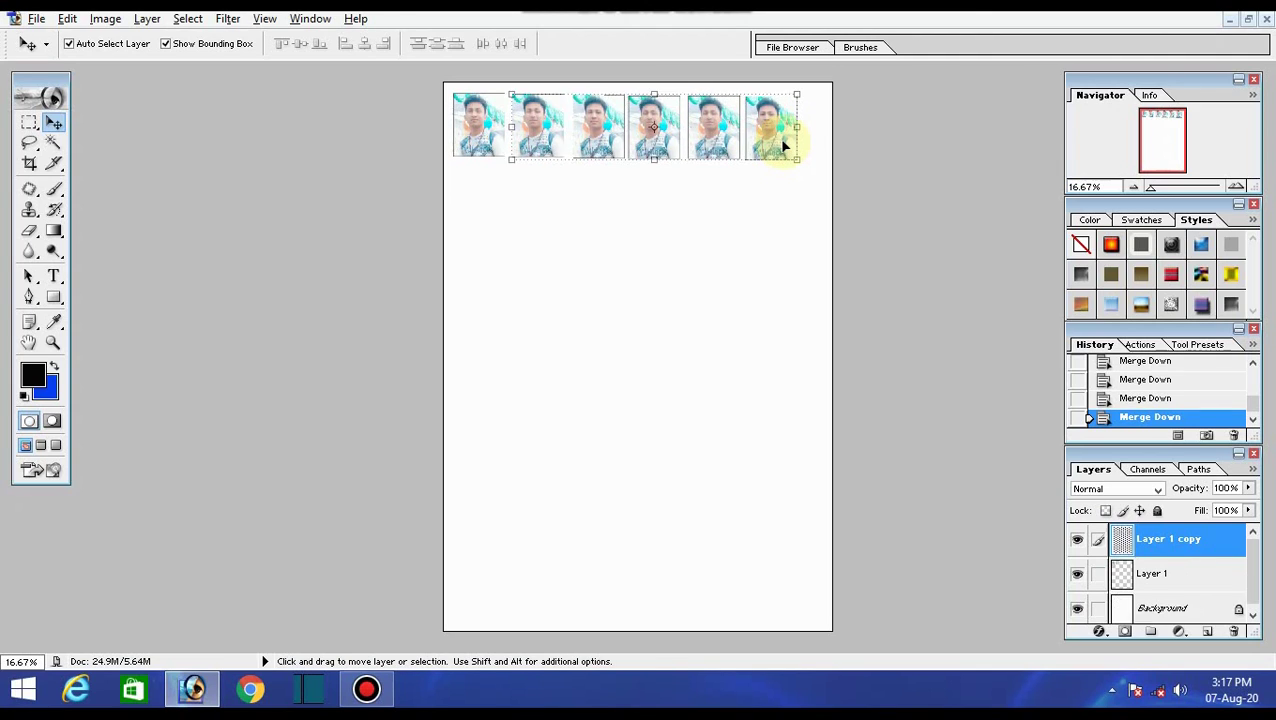
key("ctrl+e")
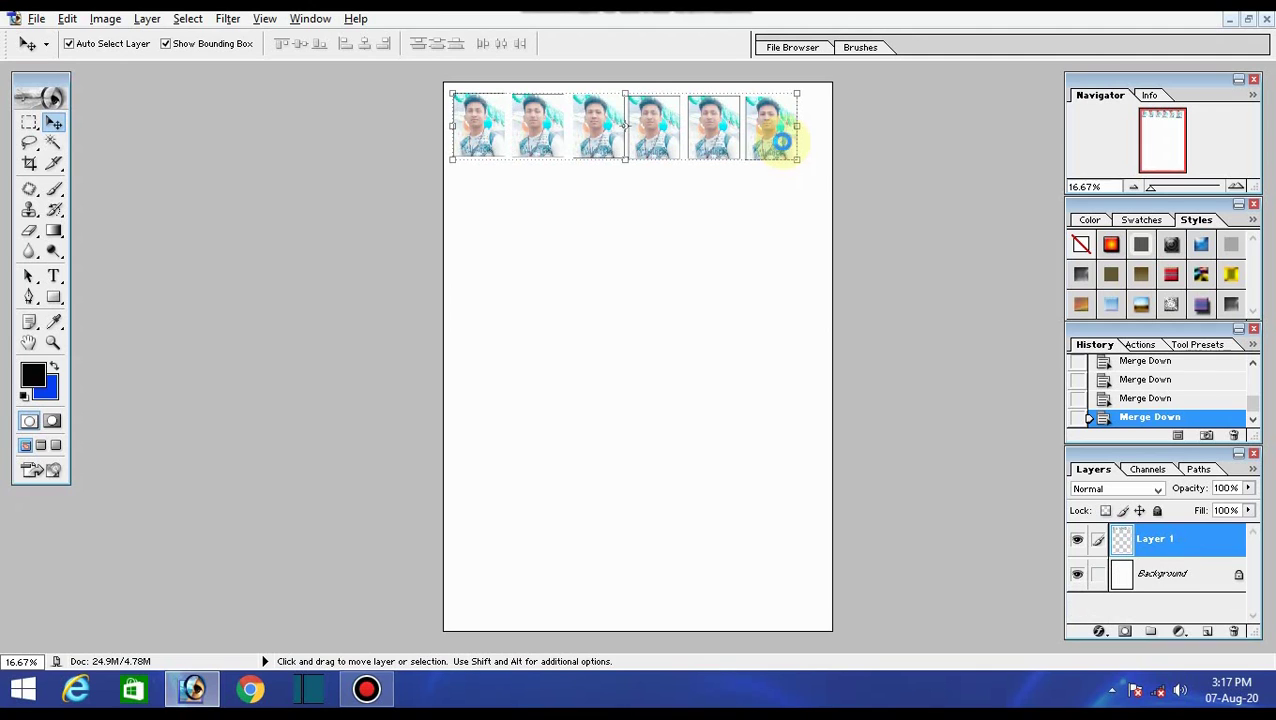
- Nudge the merged row slightly right and up, and duplicate it down the page to make eight rows
key("Right")
key("Right")
key("Right")
key("Right")
key("Up")
key("Up")
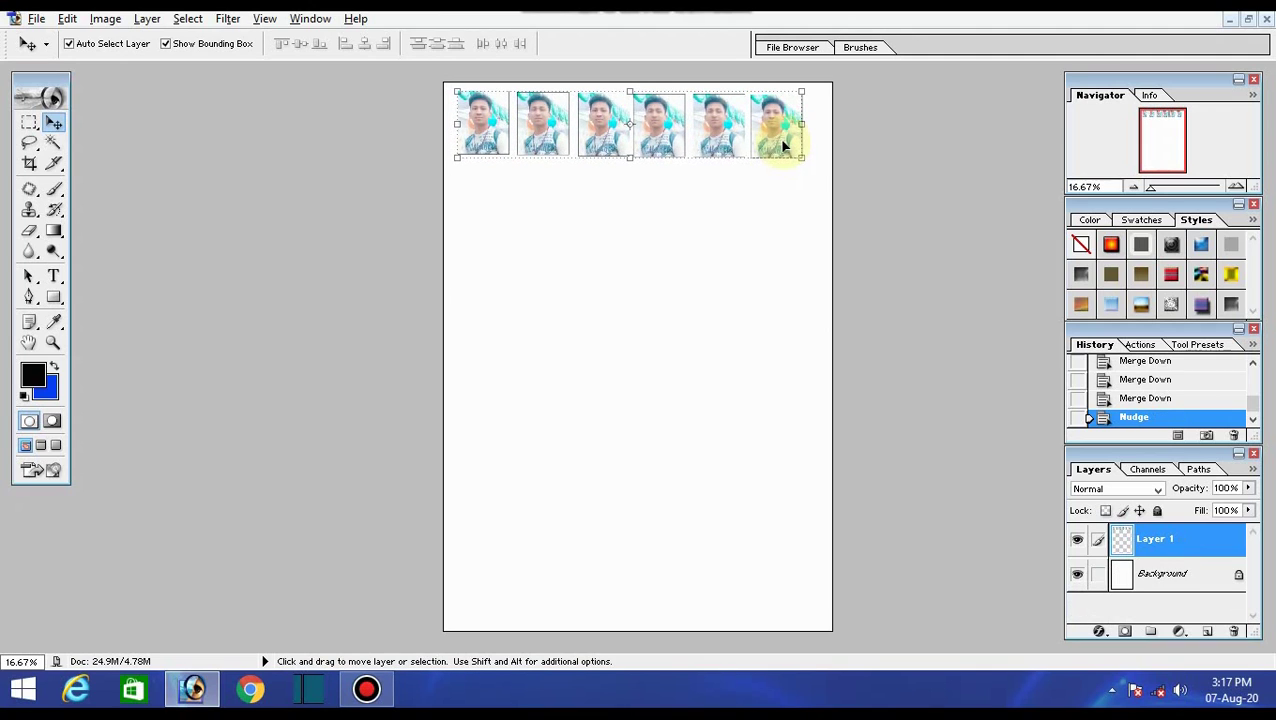
left_click_drag(717, 137, 708, 591)
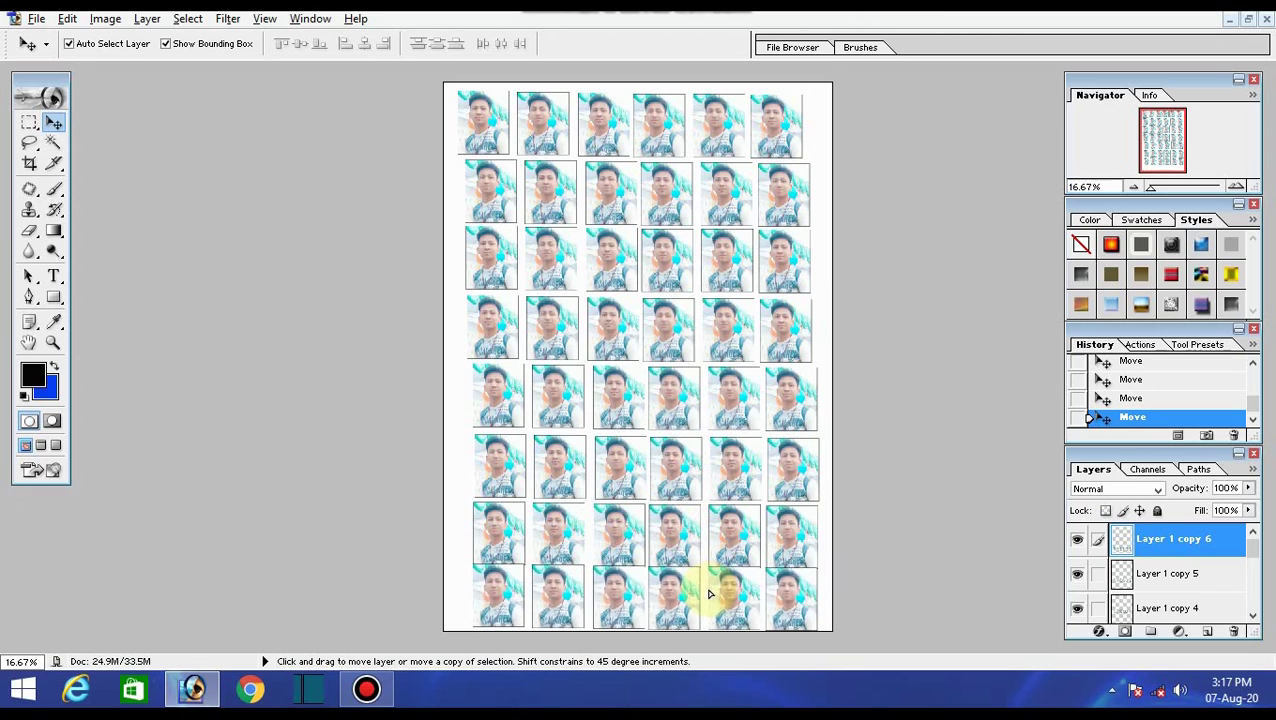
- Nudge the top row and the second row of photos slightly upward on the page
left_click(670, 128)
key("shift+Up")
key("shift+Up")
key("shift+Up")
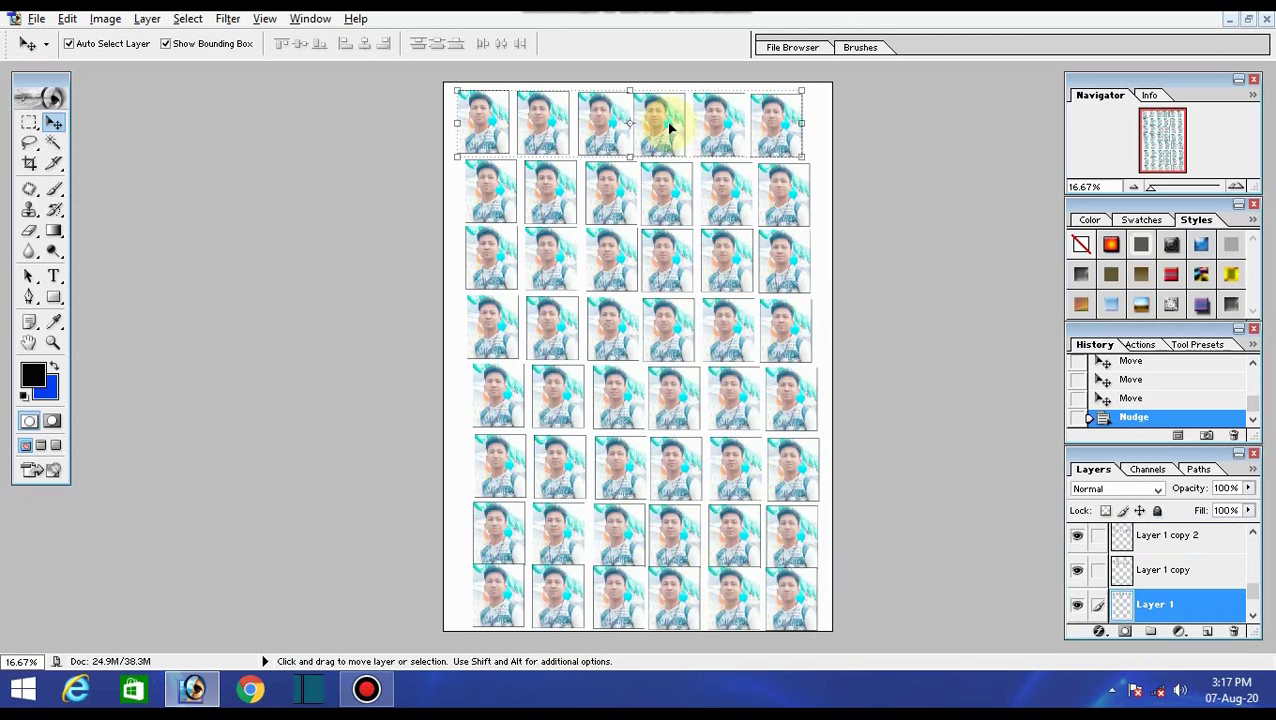
key("ctrl+t")
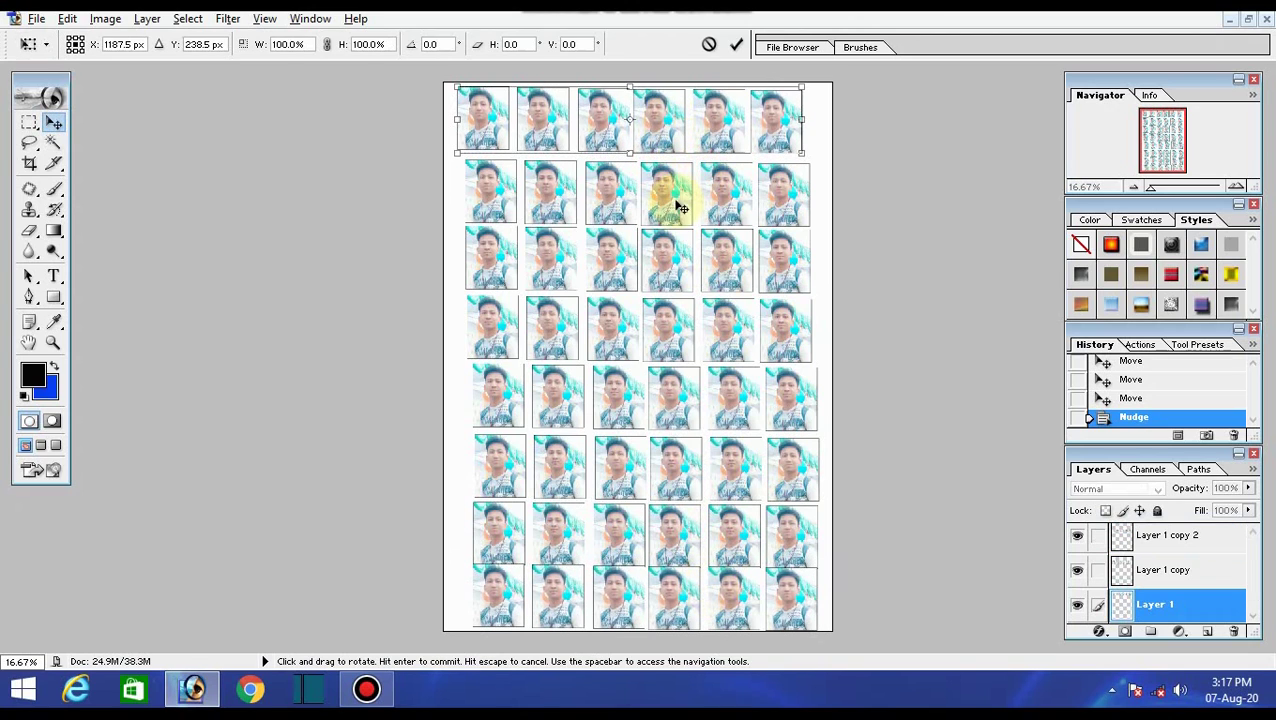
key("Return")
left_click(664, 200)
key("shift+Up")
key("shift+Up")
key("shift+Up")
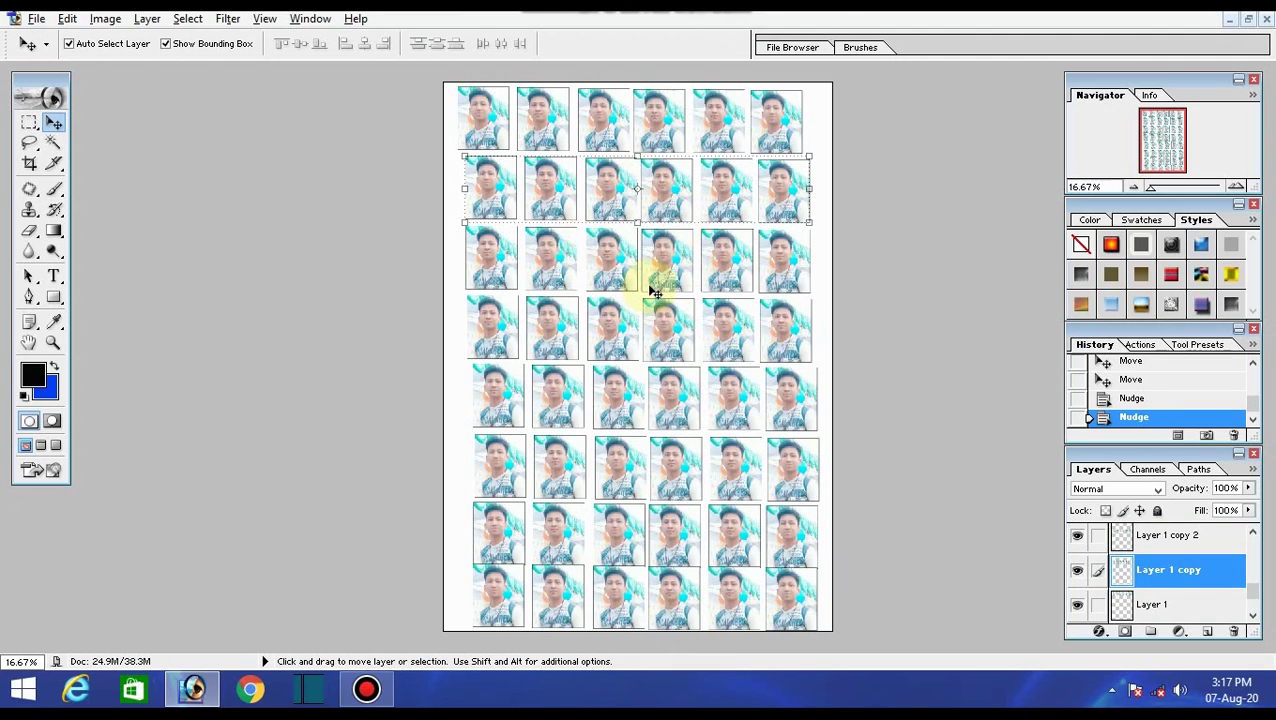
- Set the print to Scale to Fit Media, proceed to the printer settings and show the available printers
key("ctrl+p")
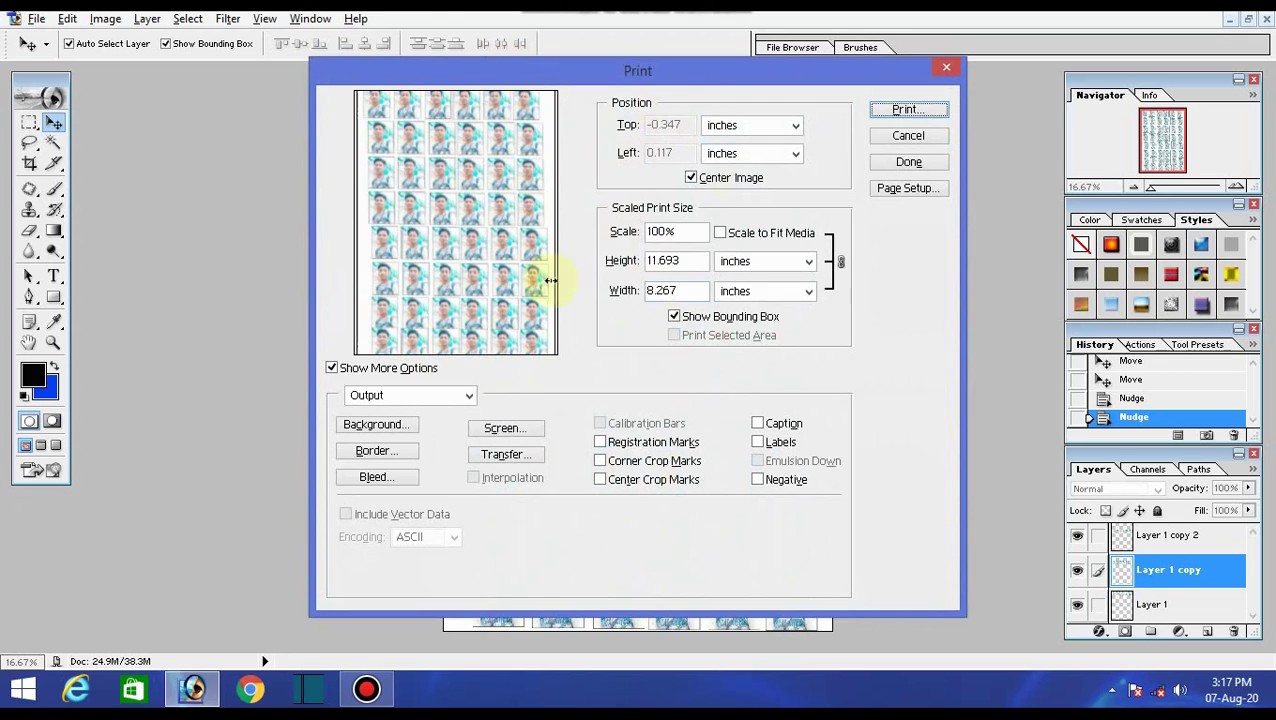
left_click(721, 234)
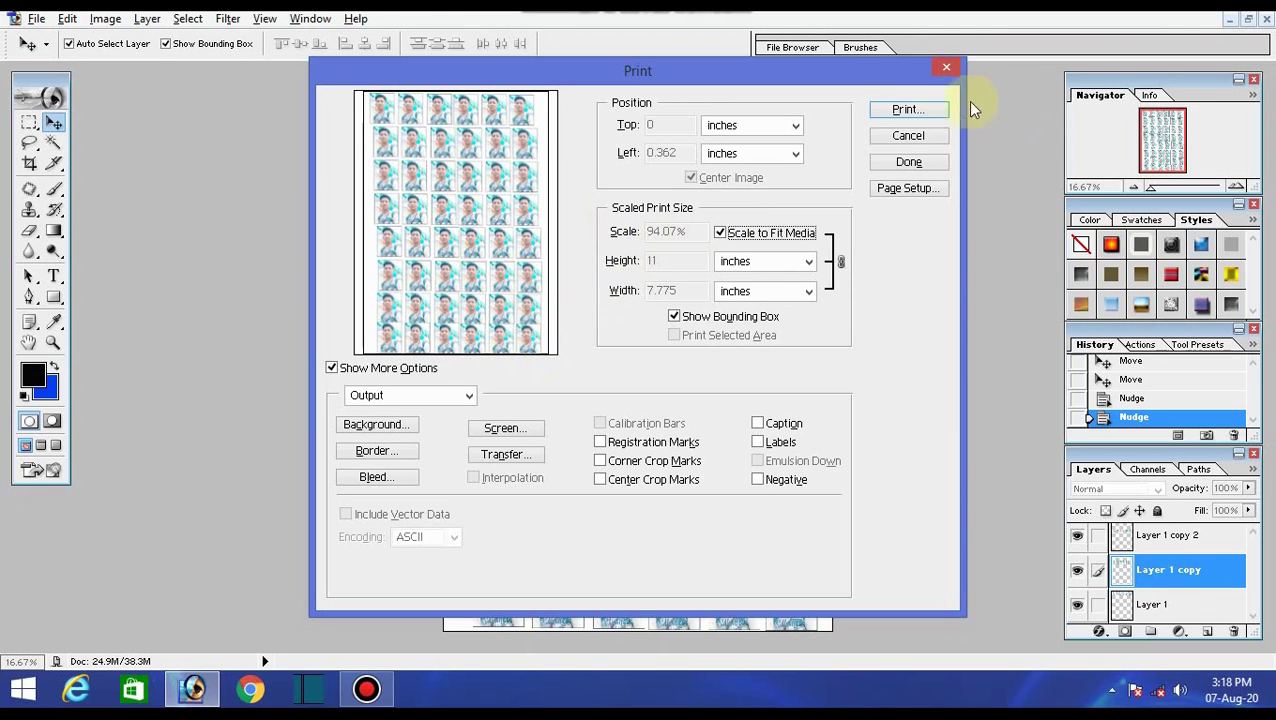
left_click(905, 112)
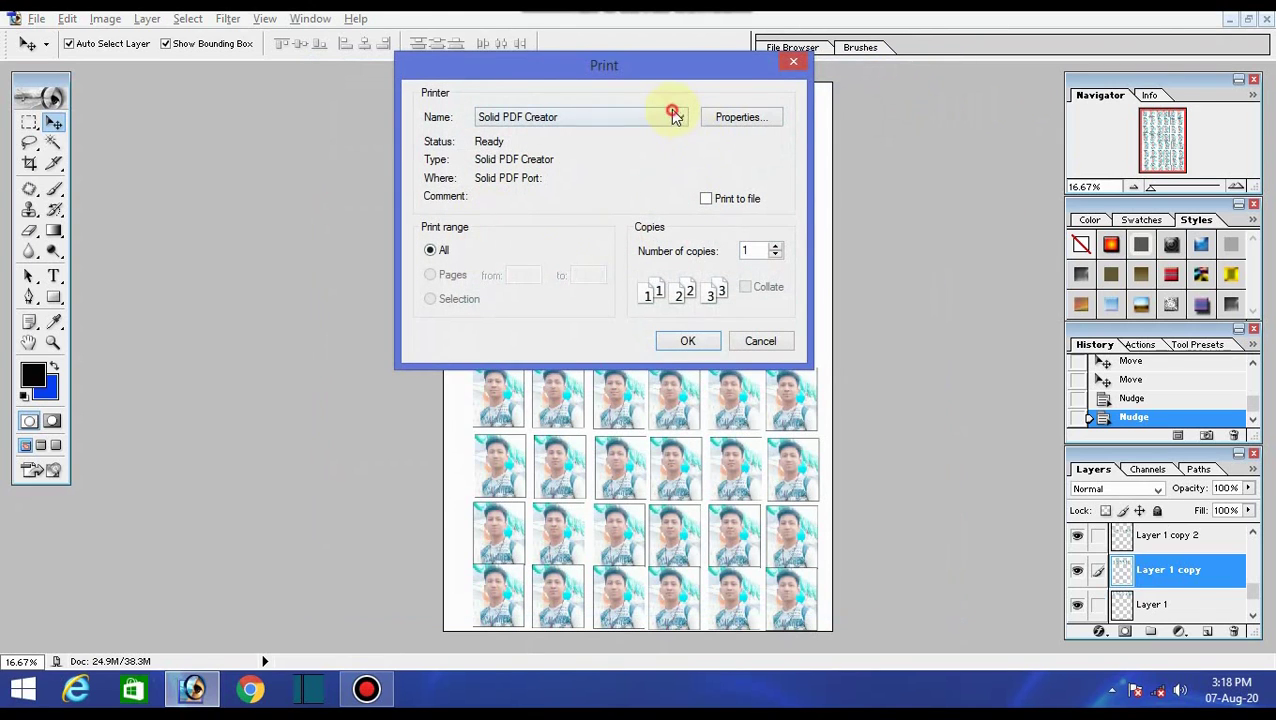
left_click(674, 116)
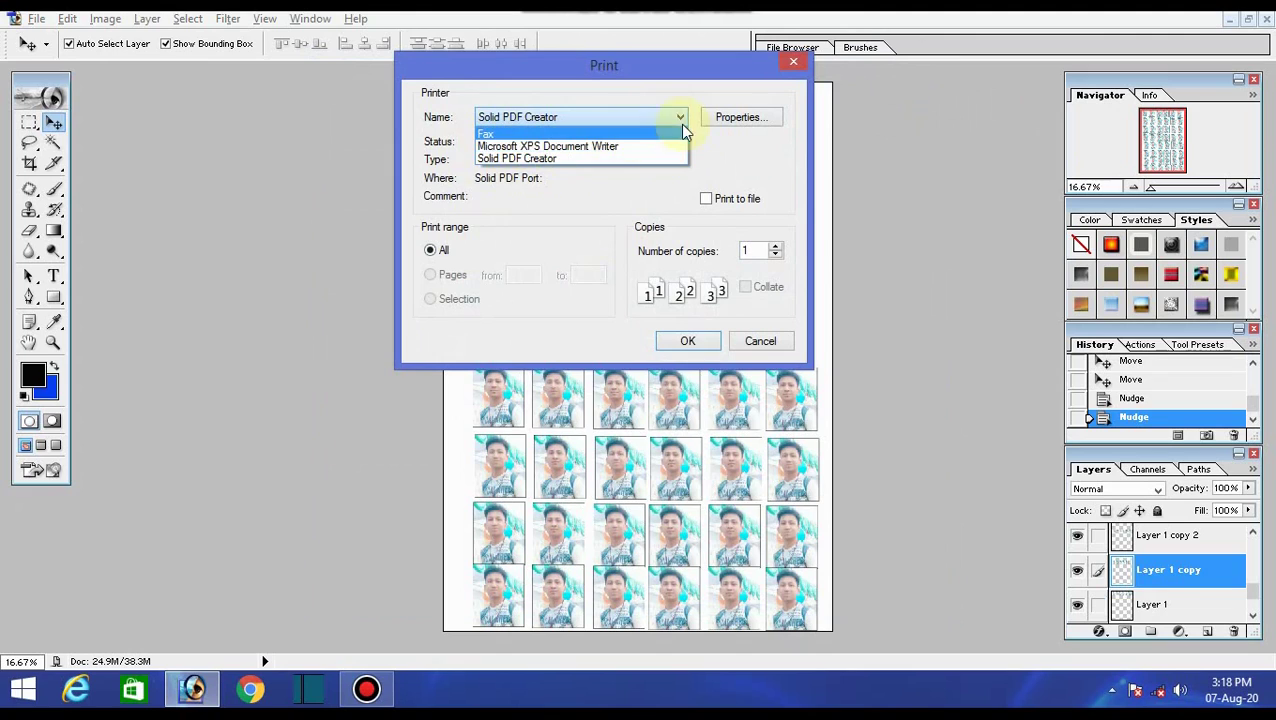